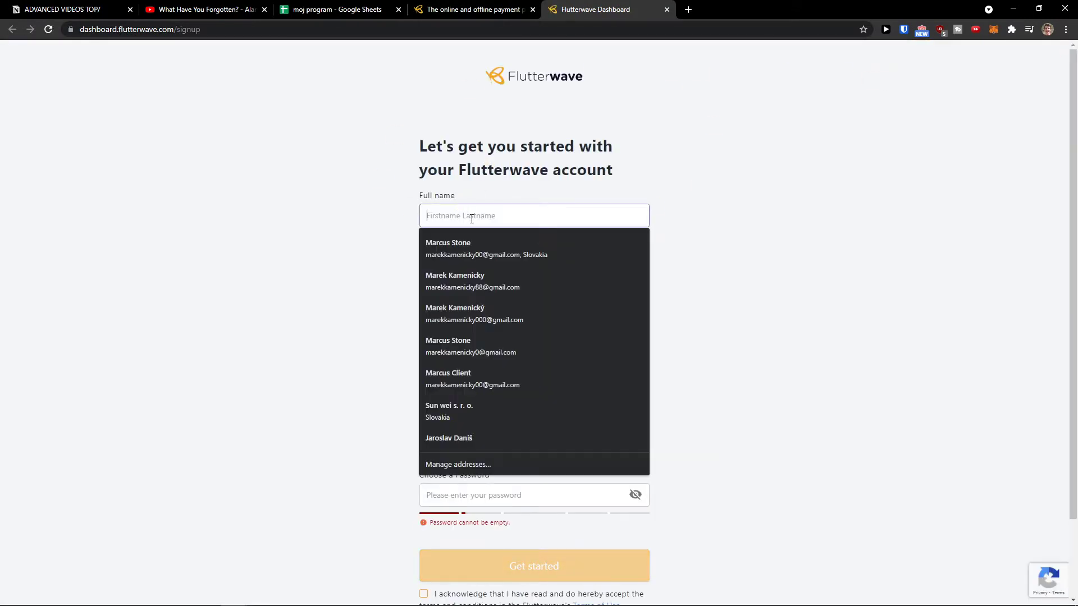
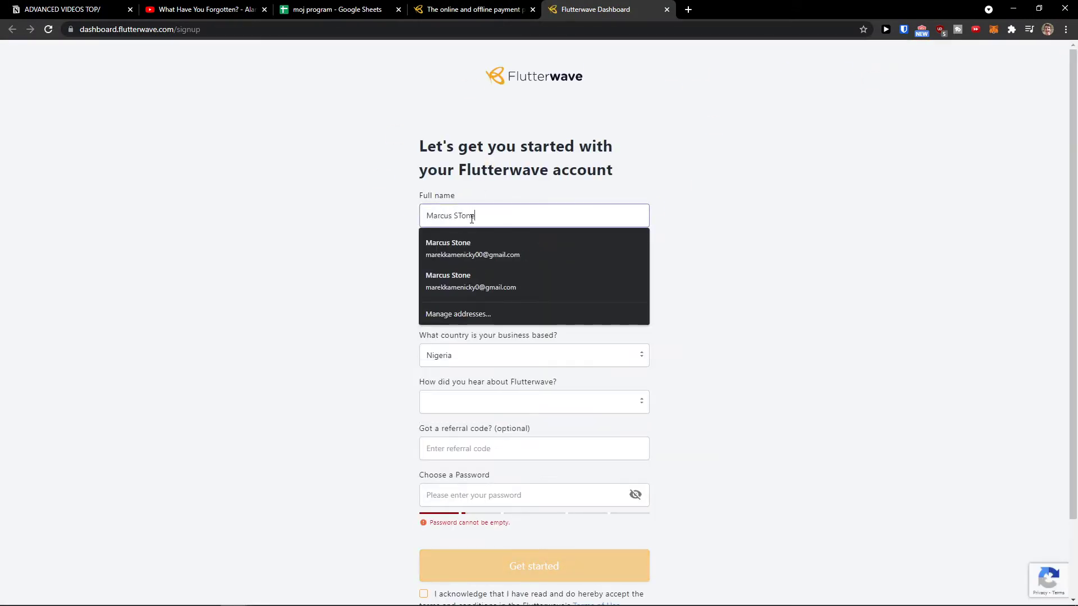
Enter the full name and copy it into the Trading name field.
click(289, 238)
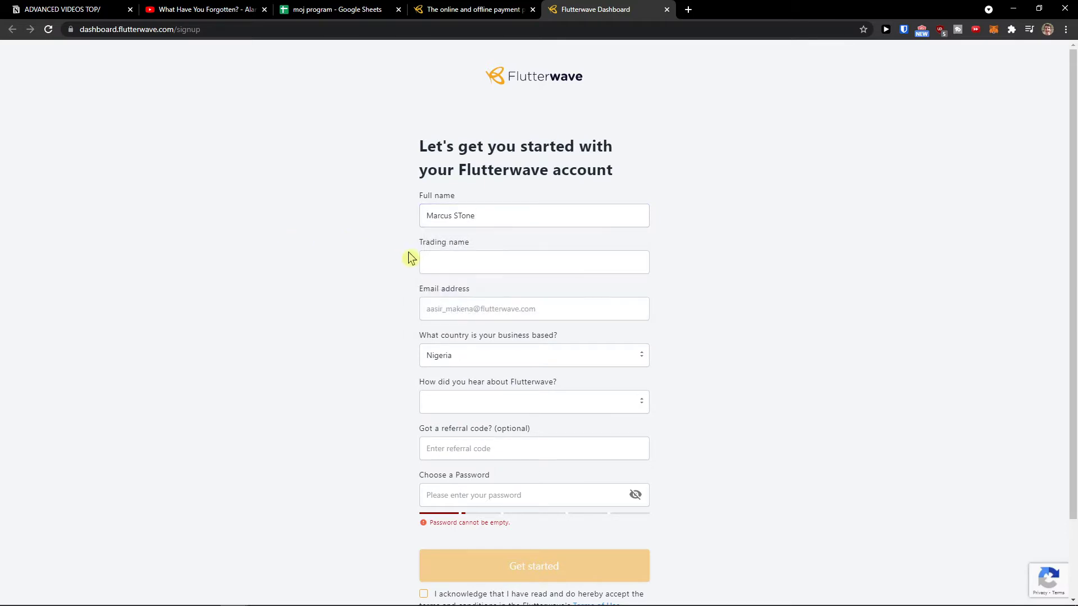
click(442, 261)
triple_click(457, 215)
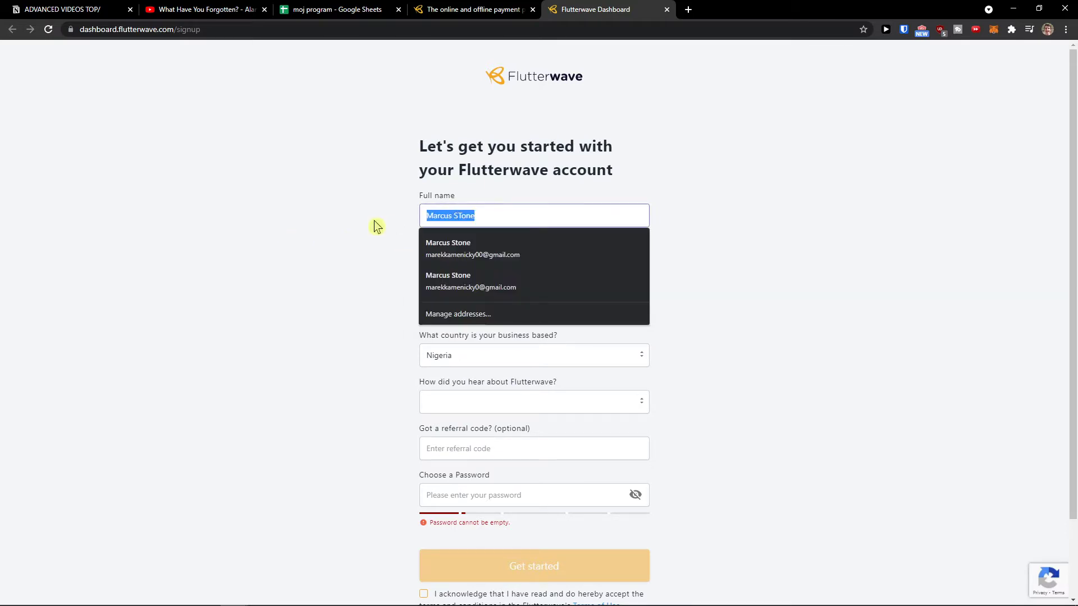
key(ctrl+c)
click(438, 265)
key(ctrl+v)
scroll(431, 259, down, 1)
Enter the sign-up email address, a Gmail account.
click(431, 257)
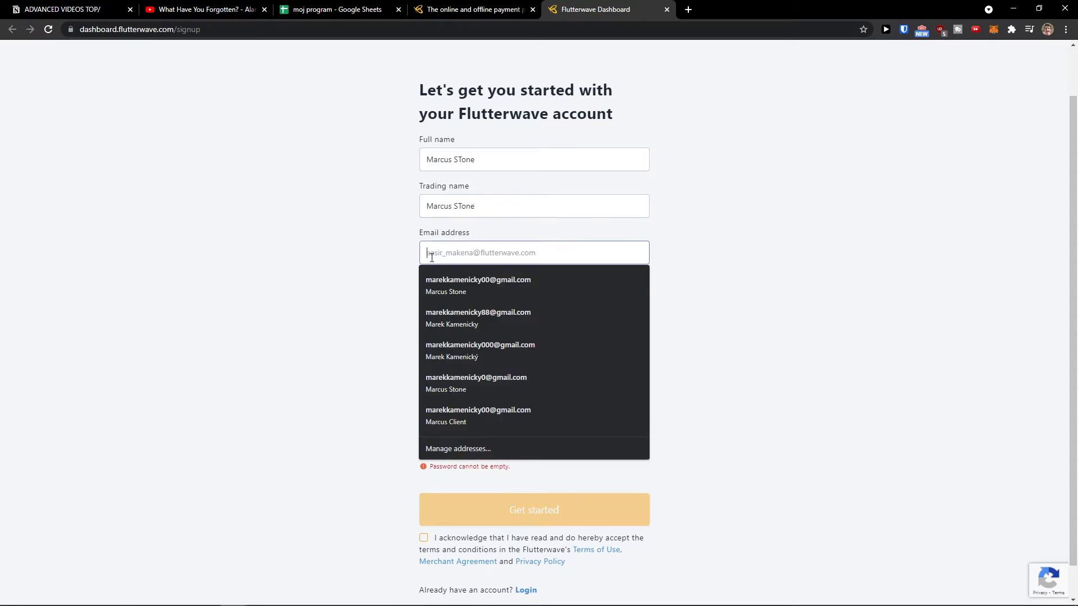
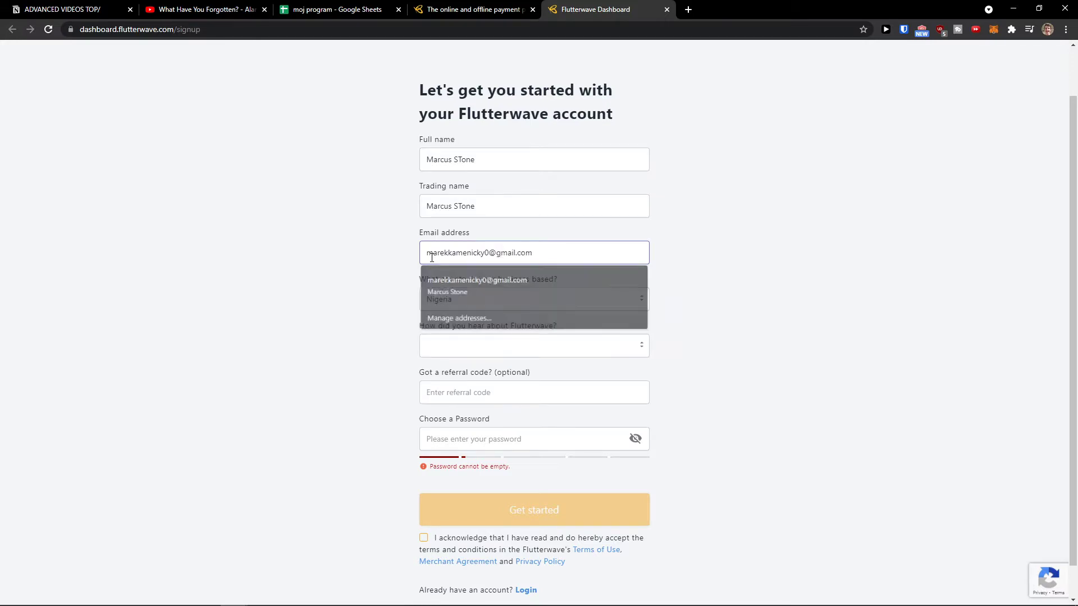
key(Tab)
Choose South Africa as business country and On Social Media as the referral source.
click(455, 299)
key(s)
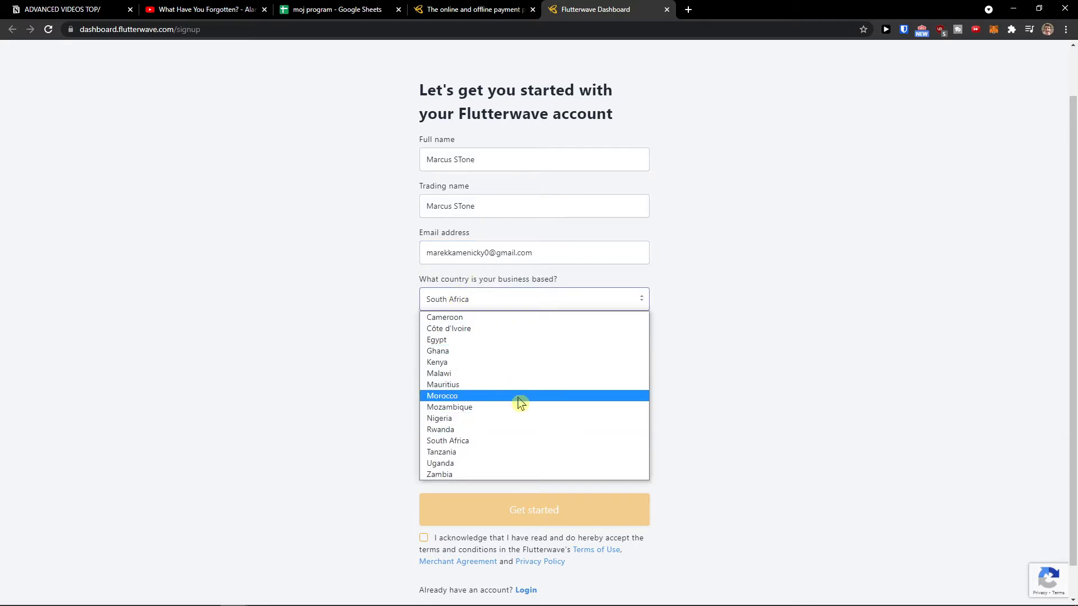
click(505, 442)
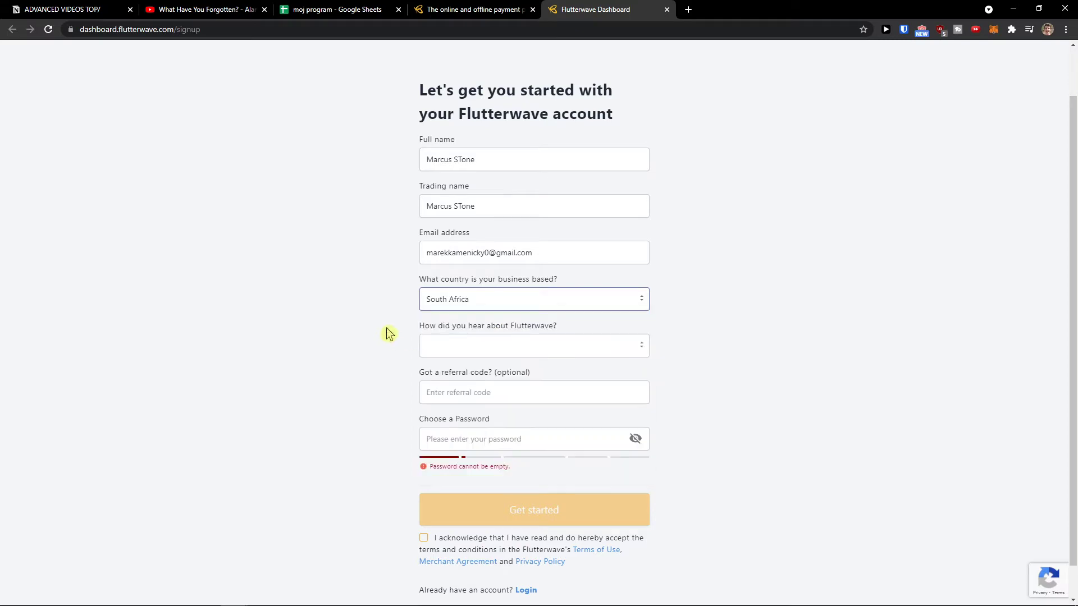
scroll(388, 333, down, 1)
click(432, 311)
click(464, 332)
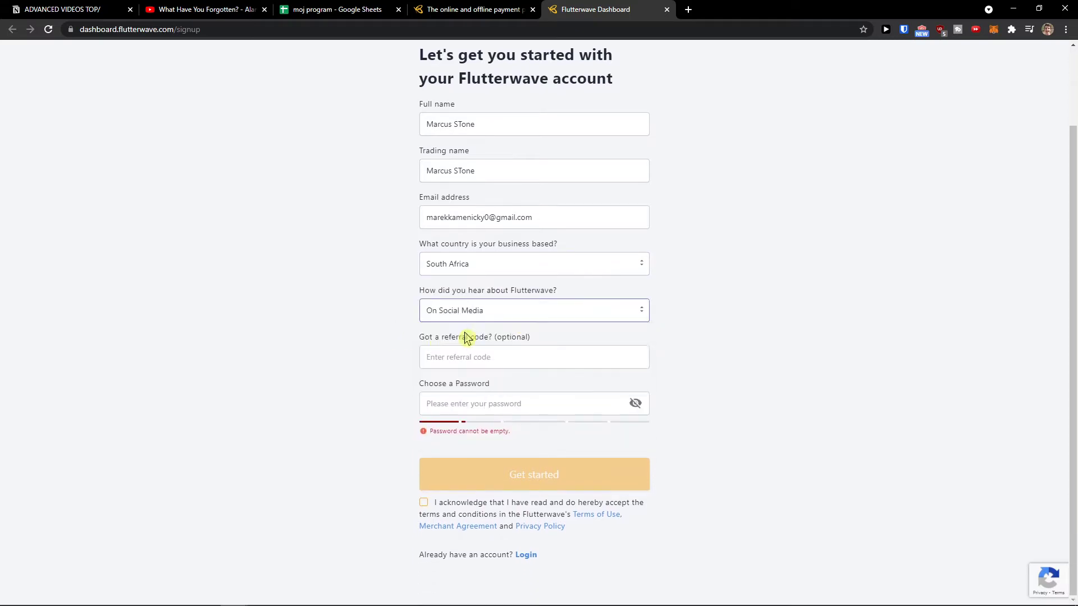
Enter the account password, accept the terms and submit the sign-up form.
click(491, 398)
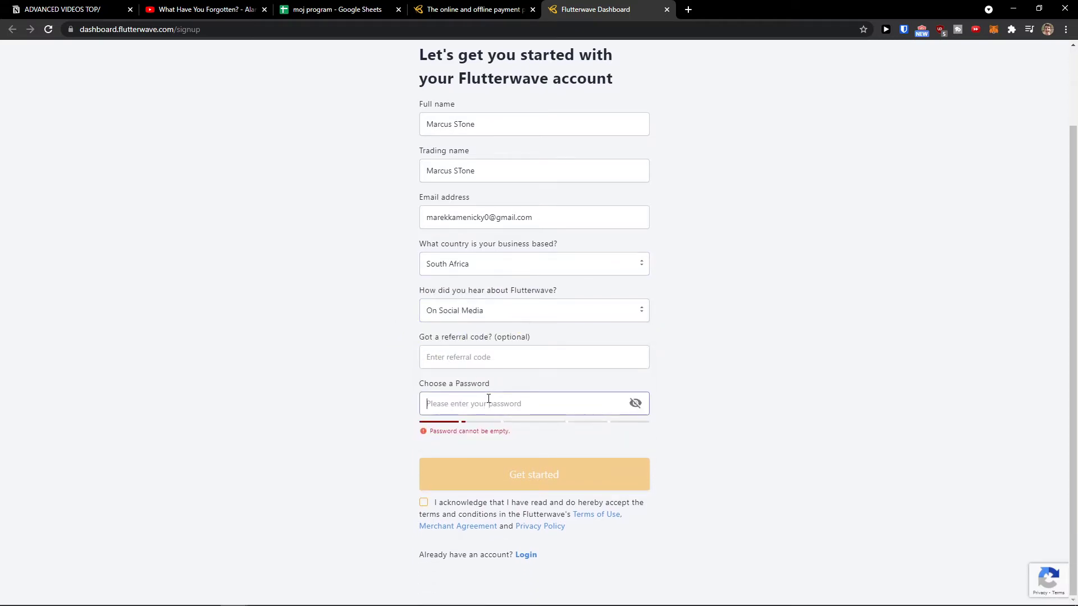
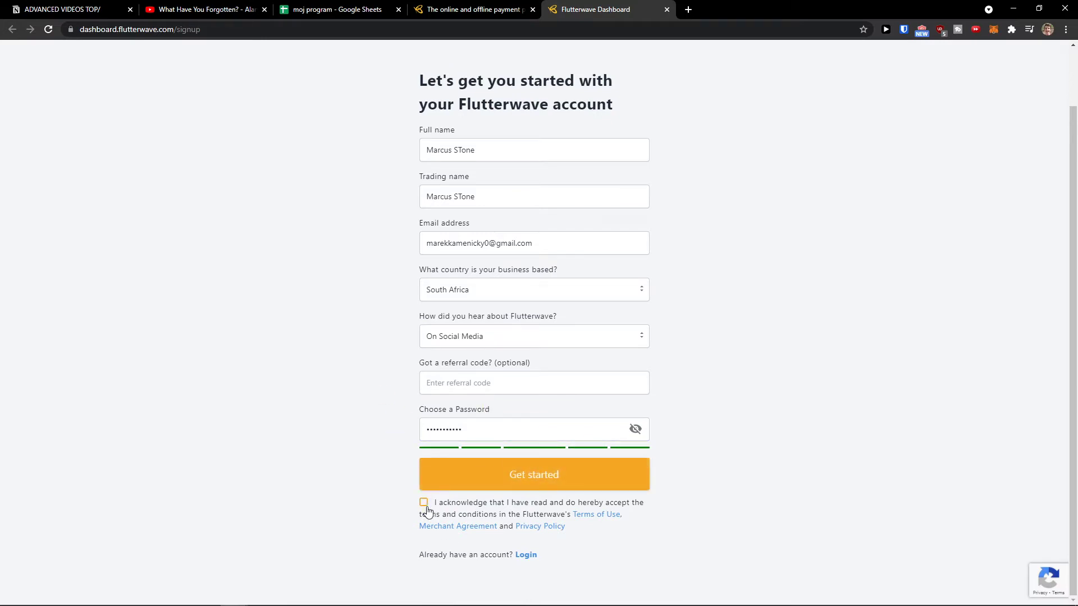
click(425, 506)
click(460, 476)
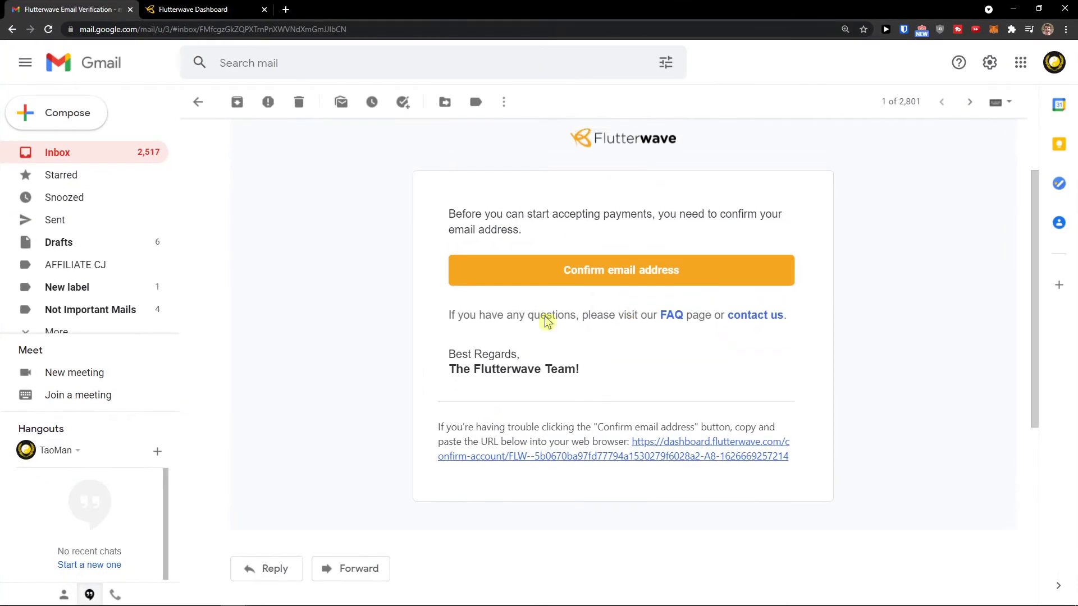
Scroll up to bring the Flutterwave Email Verification message into view.
scroll(556, 337, up, 2)
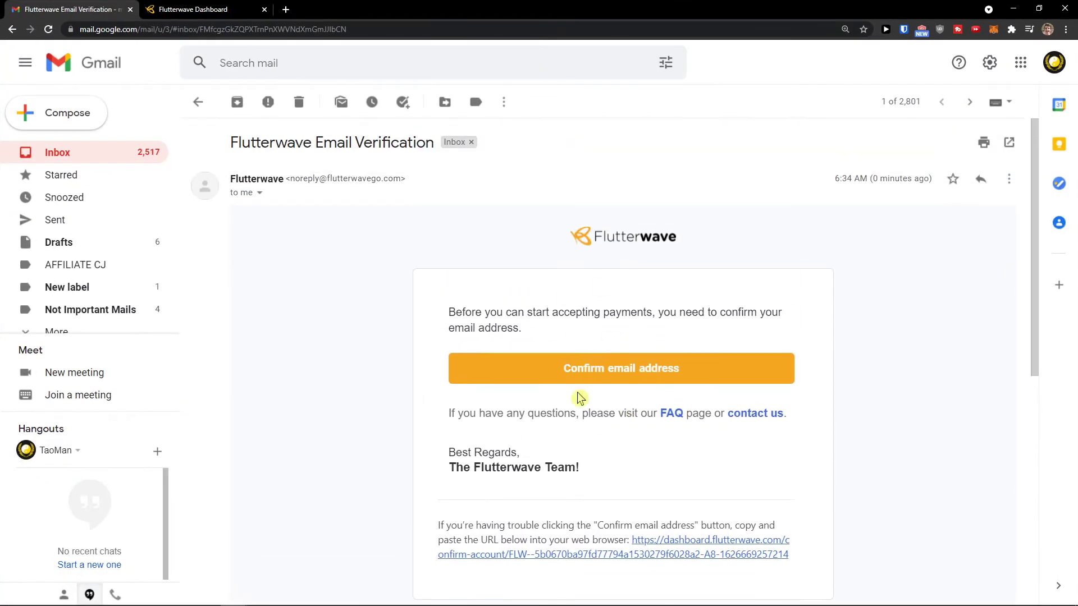
Confirm the email address and continue to the dashboard accepting payments as an individual.
click(617, 380)
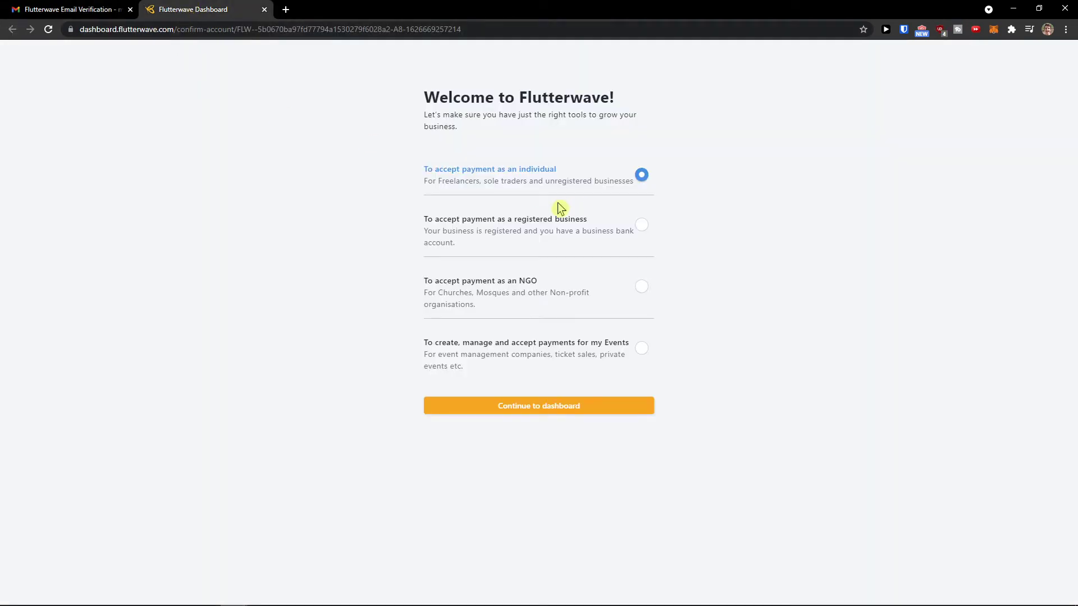
key(ctrl+plus)
key(ctrl+plus)
key(ctrl+plus)
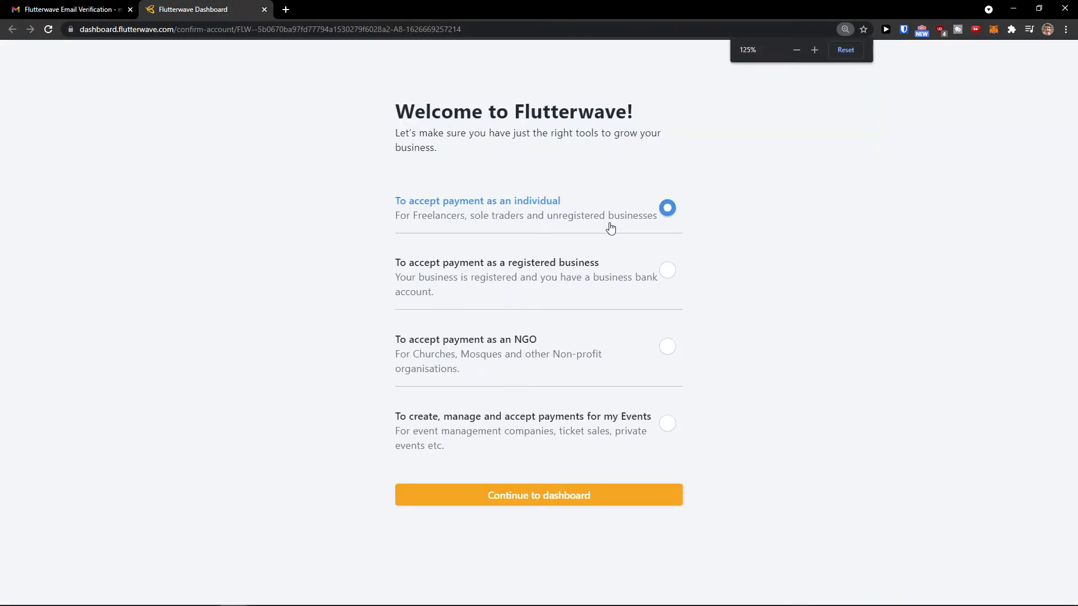
scroll(595, 227, down, 1)
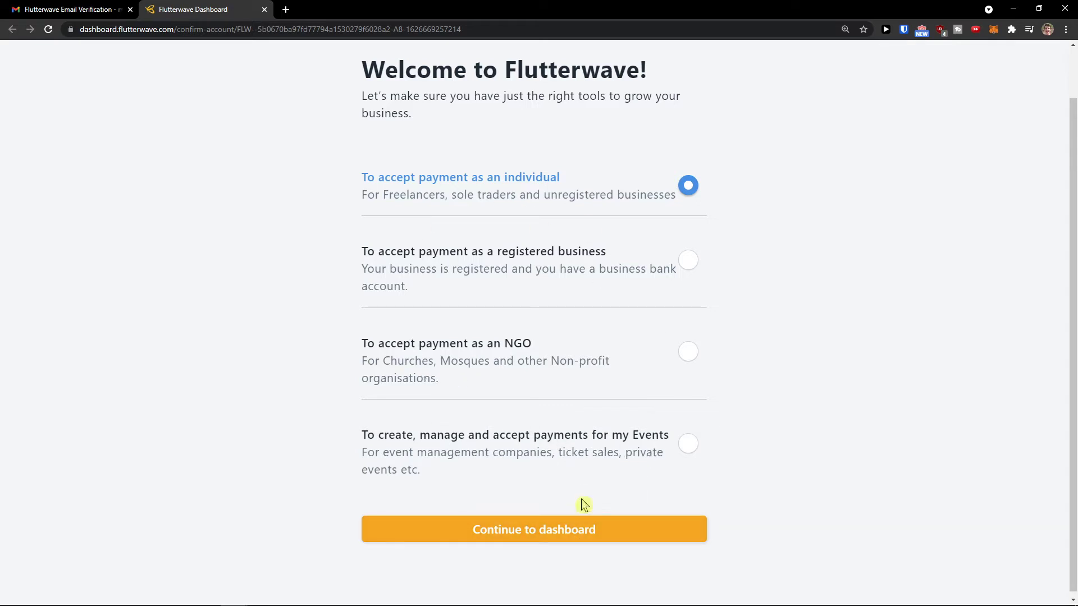
click(588, 528)
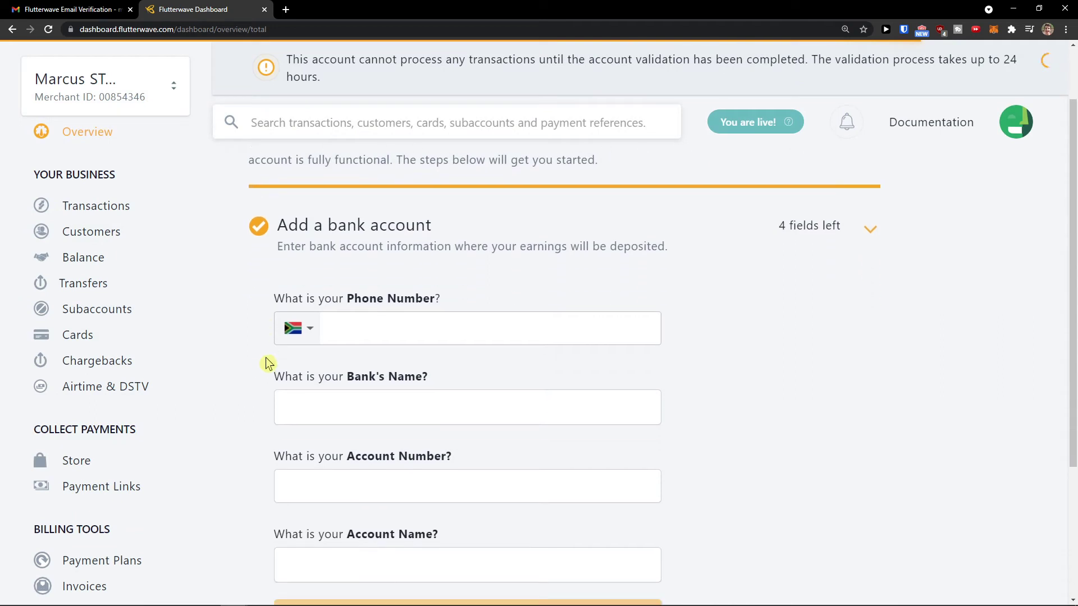
scroll(348, 325, down, 3)
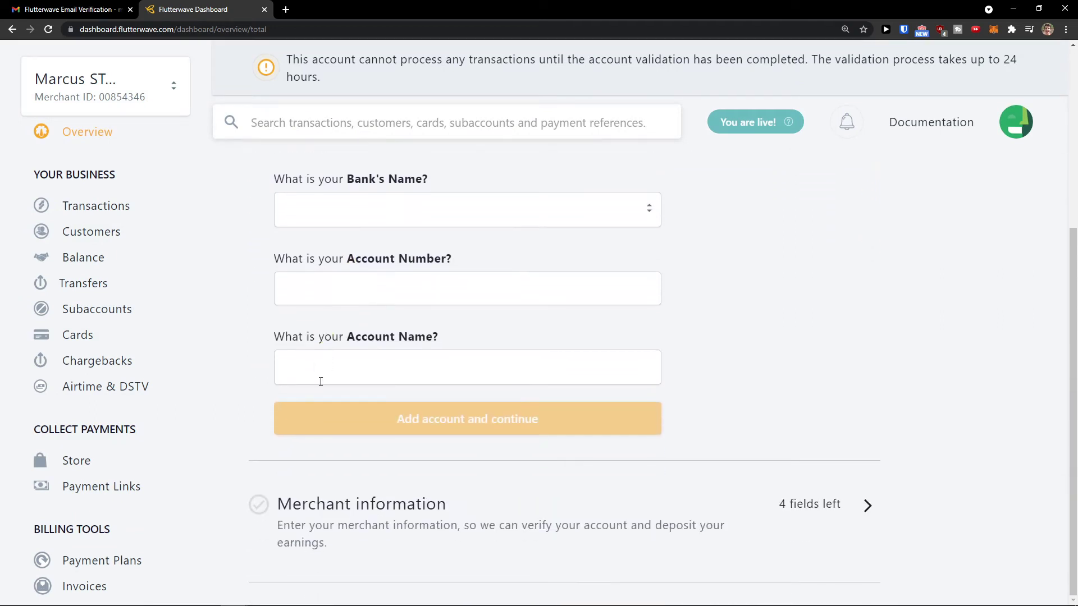
Toggle the Add a bank account and Merchant information sections on the Overview page.
scroll(319, 388, up, 2)
scroll(317, 393, up, 3)
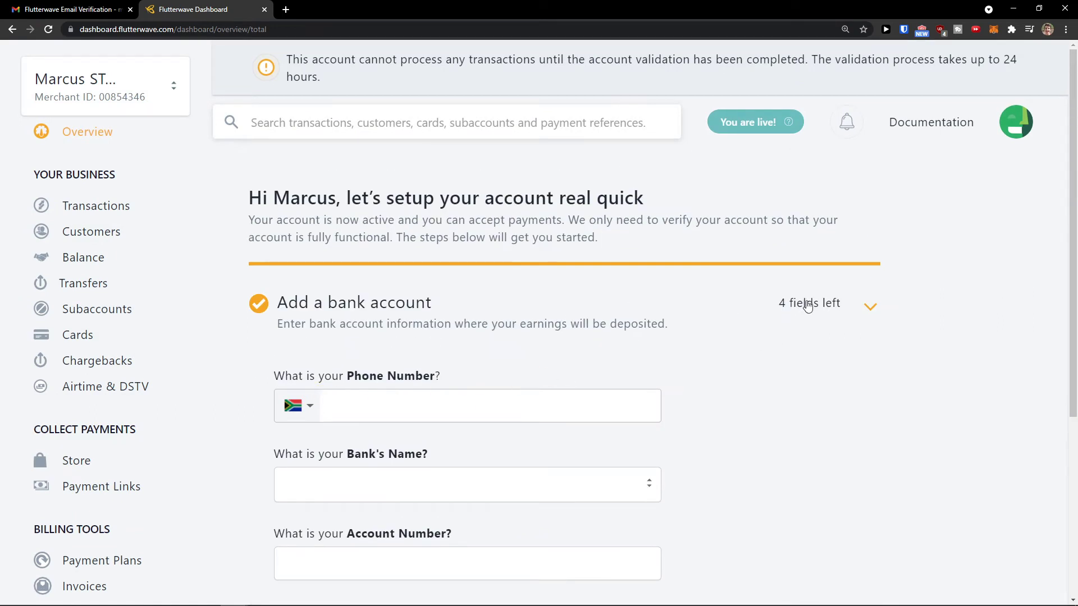
click(823, 314)
scroll(823, 314, down, 1)
click(822, 365)
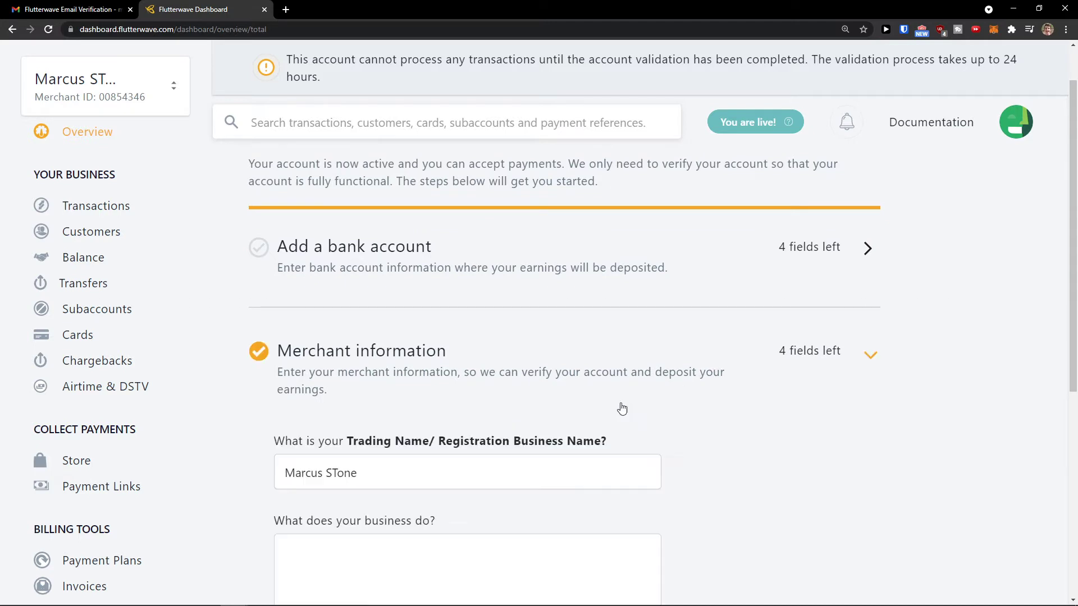
scroll(621, 407, down, 1)
click(794, 201)
scroll(355, 271, down, 1)
Leave phone number empty, select African Bank as the bank, then expand Merchant information.
click(359, 242)
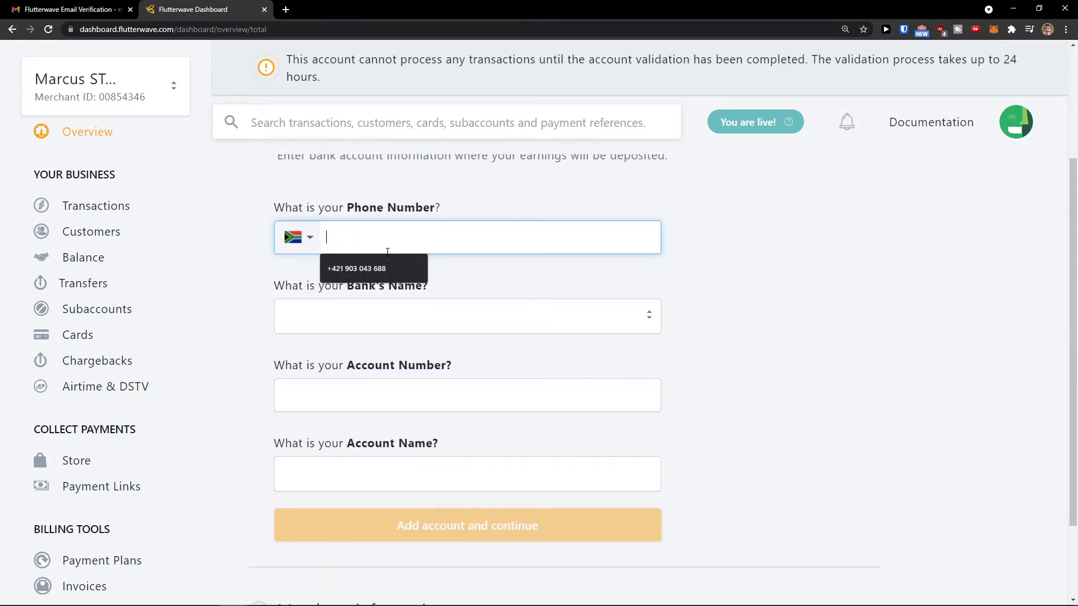
click(272, 301)
click(310, 321)
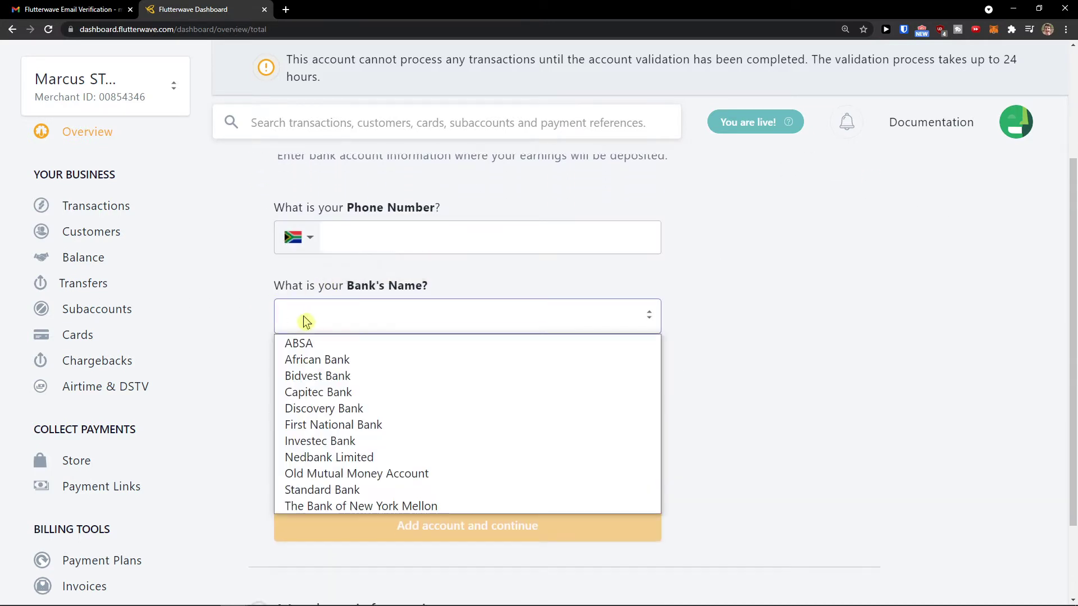
click(306, 356)
click(382, 389)
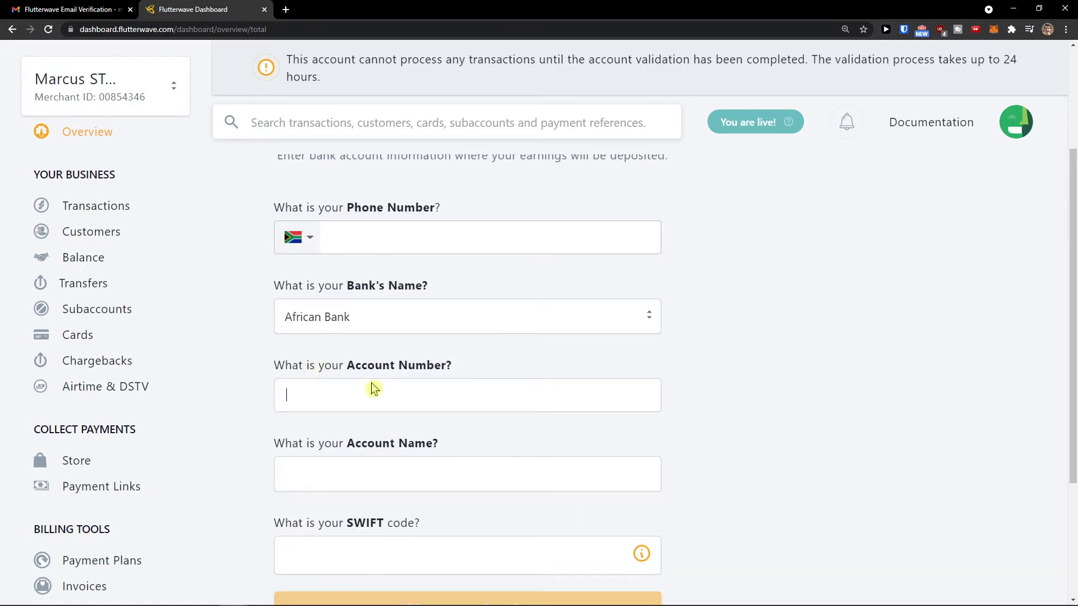
scroll(365, 382, down, 1)
scroll(399, 404, down, 1)
scroll(387, 398, down, 1)
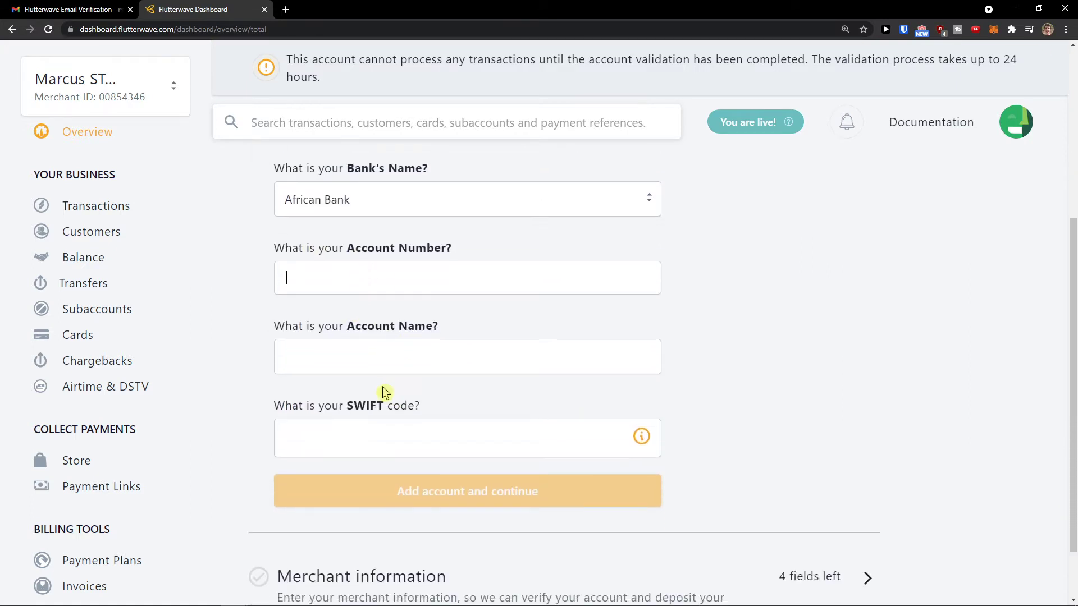
click(410, 505)
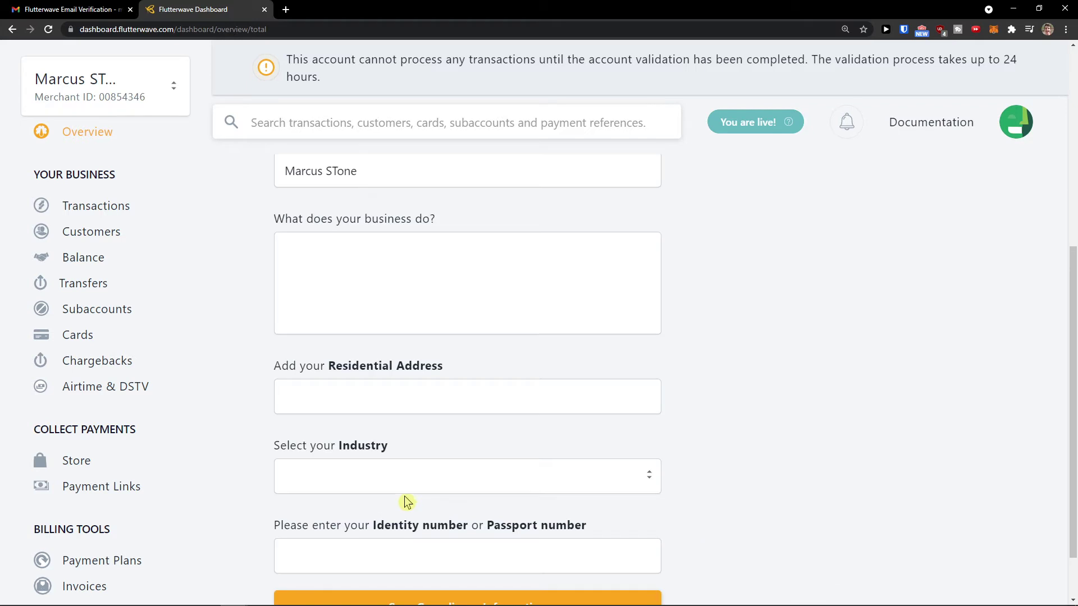
Review the trading business name and business description fields of Merchant information.
scroll(406, 501, up, 2)
scroll(405, 495, up, 1)
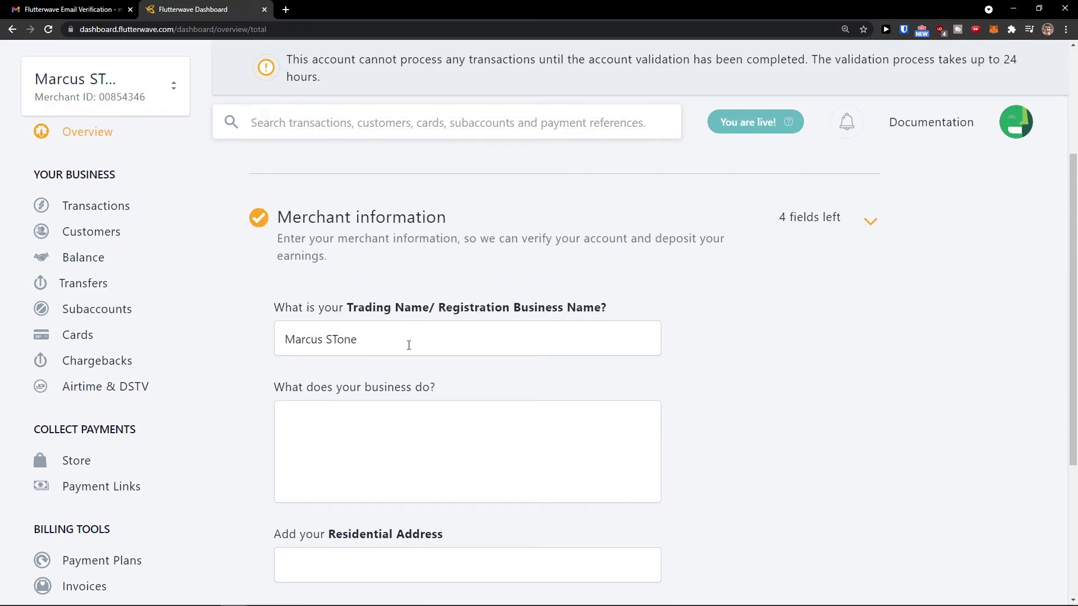
drag(420, 340, 288, 341)
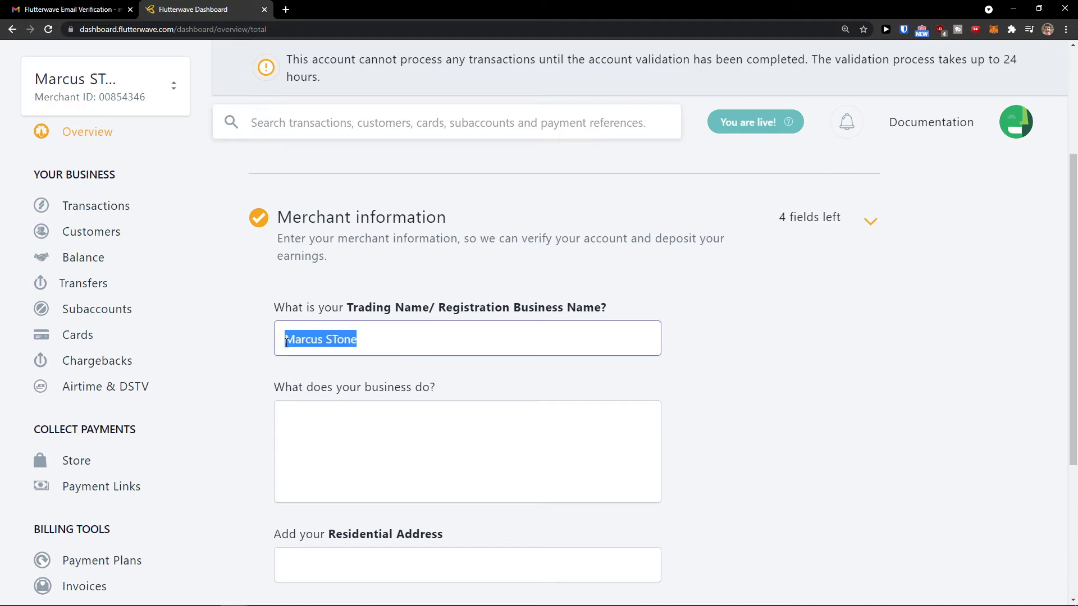
scroll(288, 344, down, 1)
triple_click(294, 288)
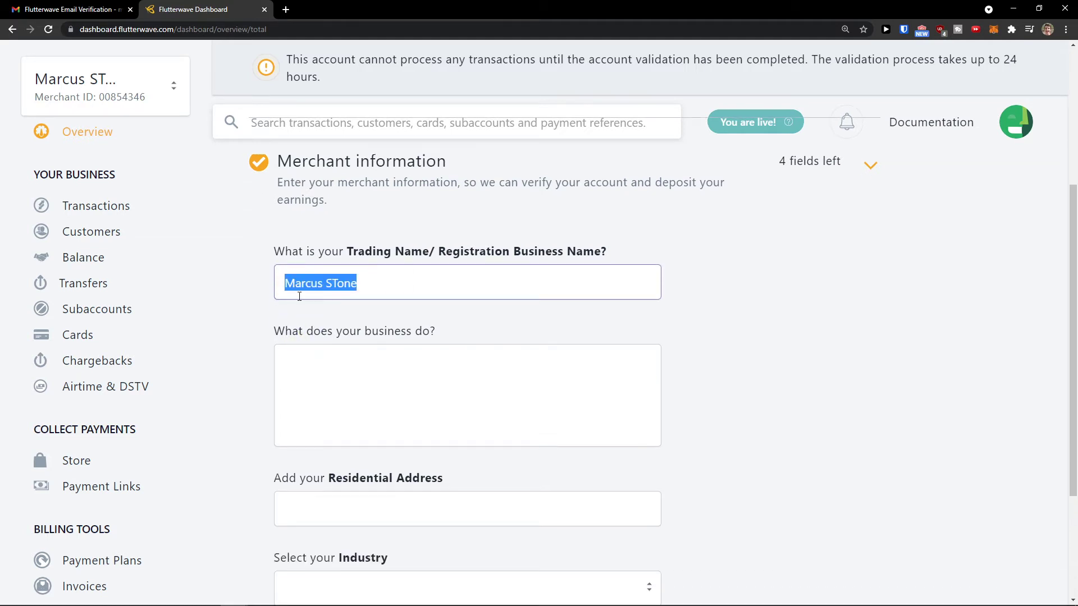
click(320, 347)
scroll(313, 351, down, 2)
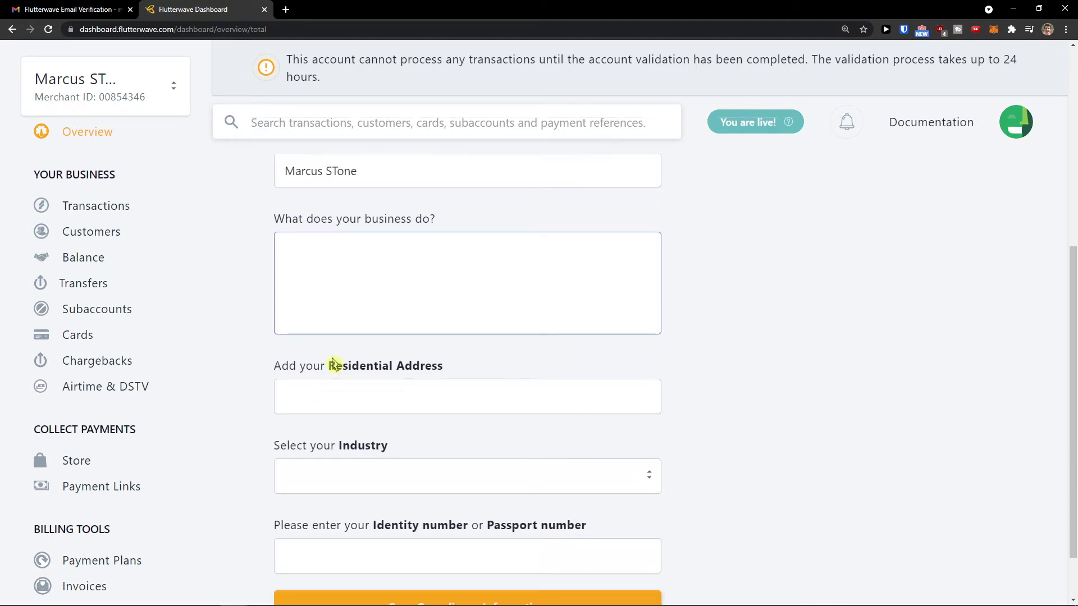
scroll(352, 391, down, 1)
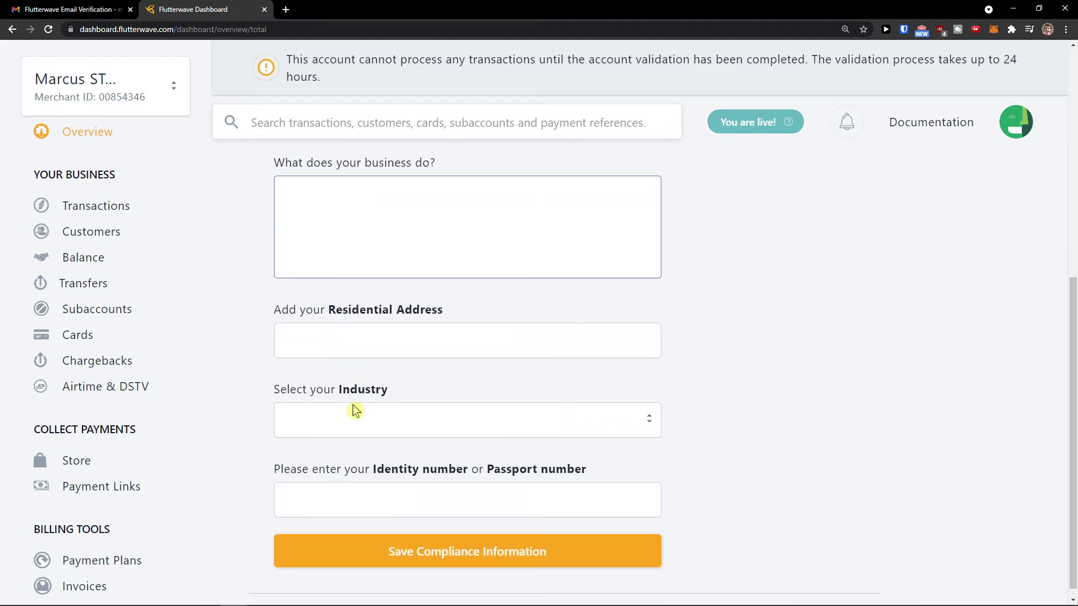
scroll(355, 411, down, 1)
Leave Industry empty, save the compliance information, and go to Transactions.
click(356, 405)
click(357, 405)
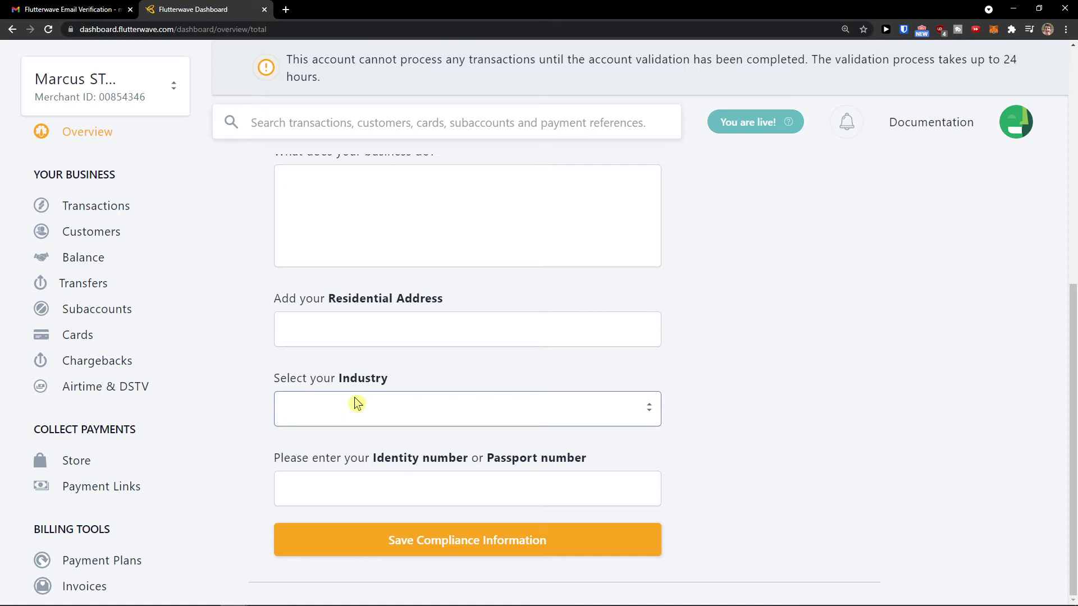
click(355, 401)
click(356, 401)
click(470, 541)
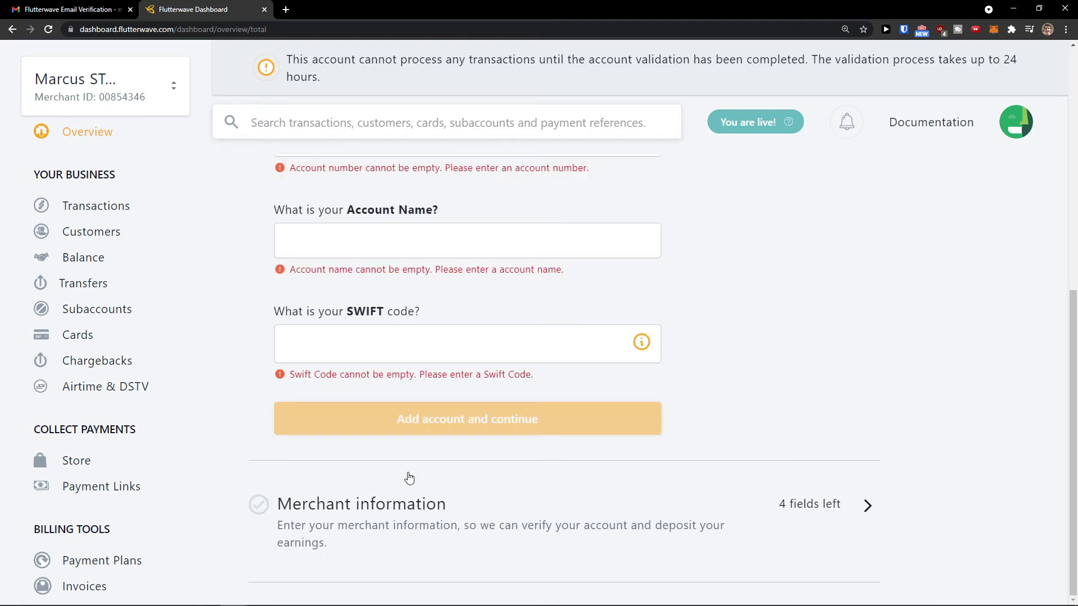
scroll(398, 494, up, 5)
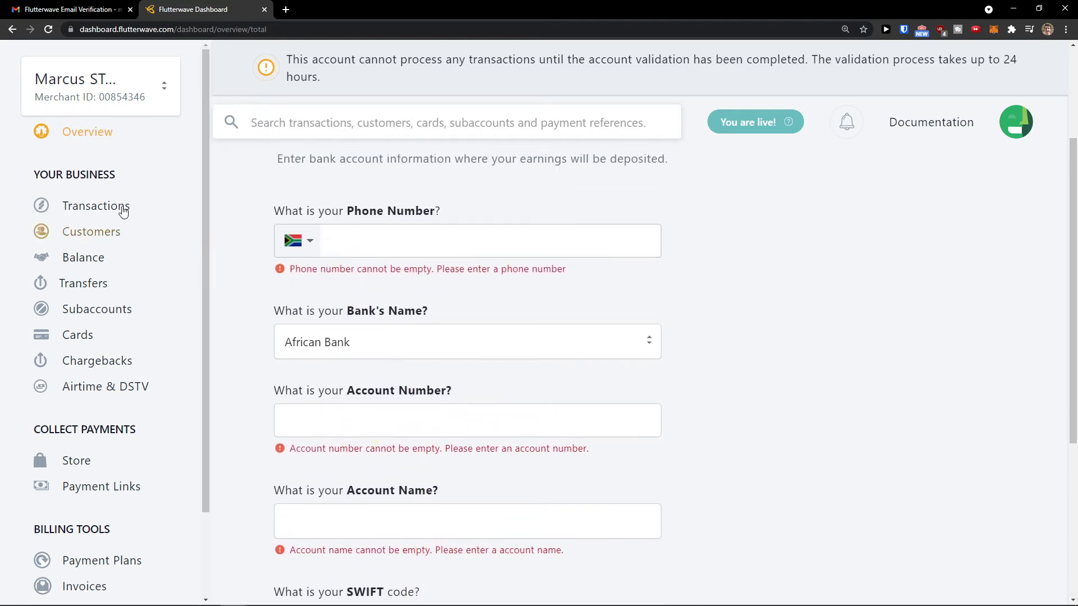
click(120, 208)
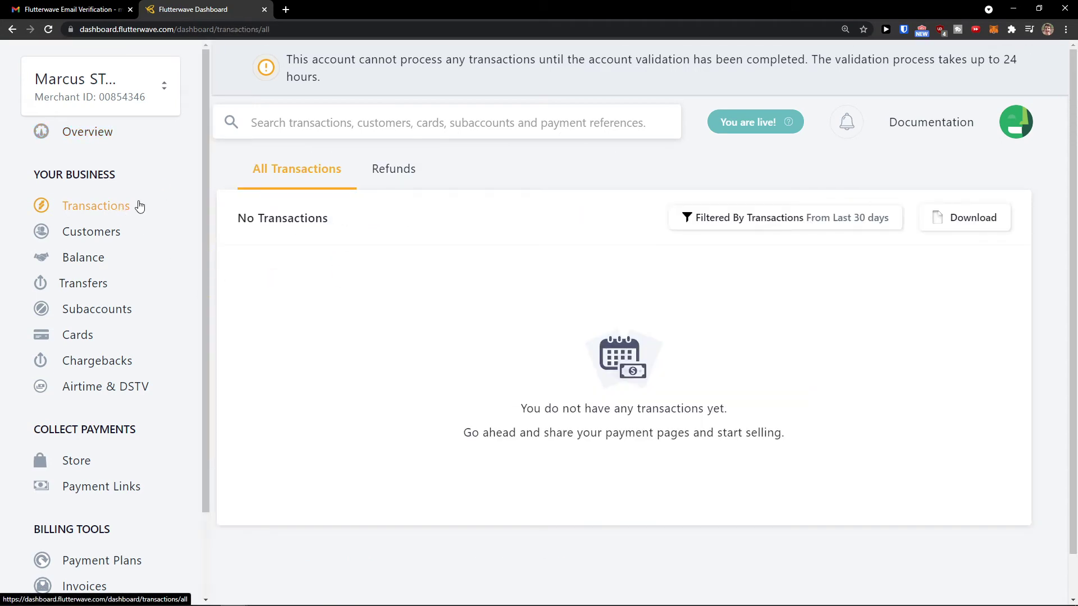
Dismiss the onboarding tour and the feedback survey popup on the Transactions page.
scroll(120, 275, down, 1)
click(386, 233)
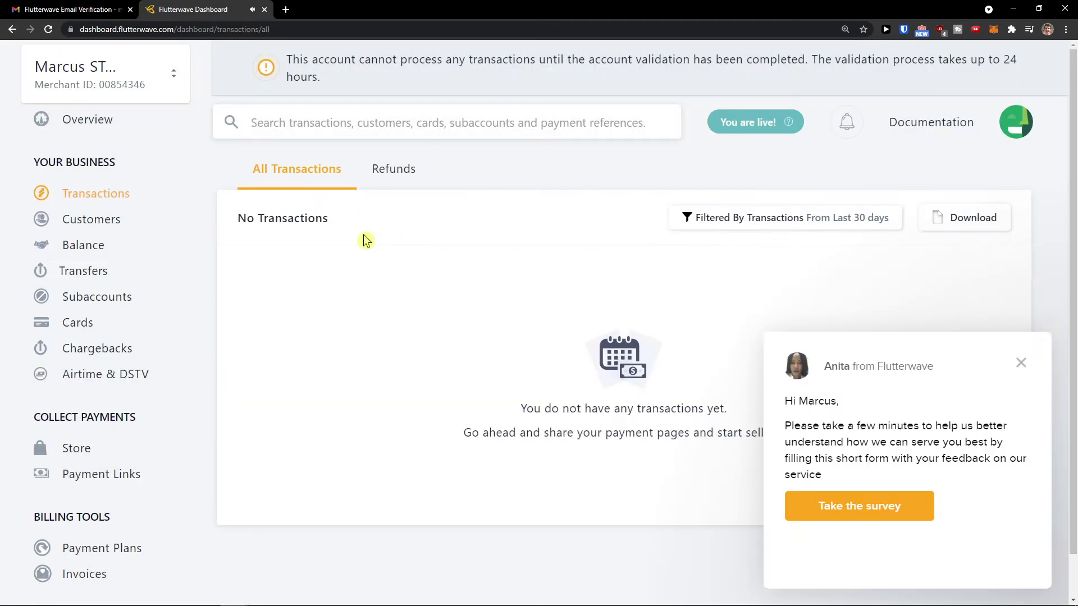
click(1021, 362)
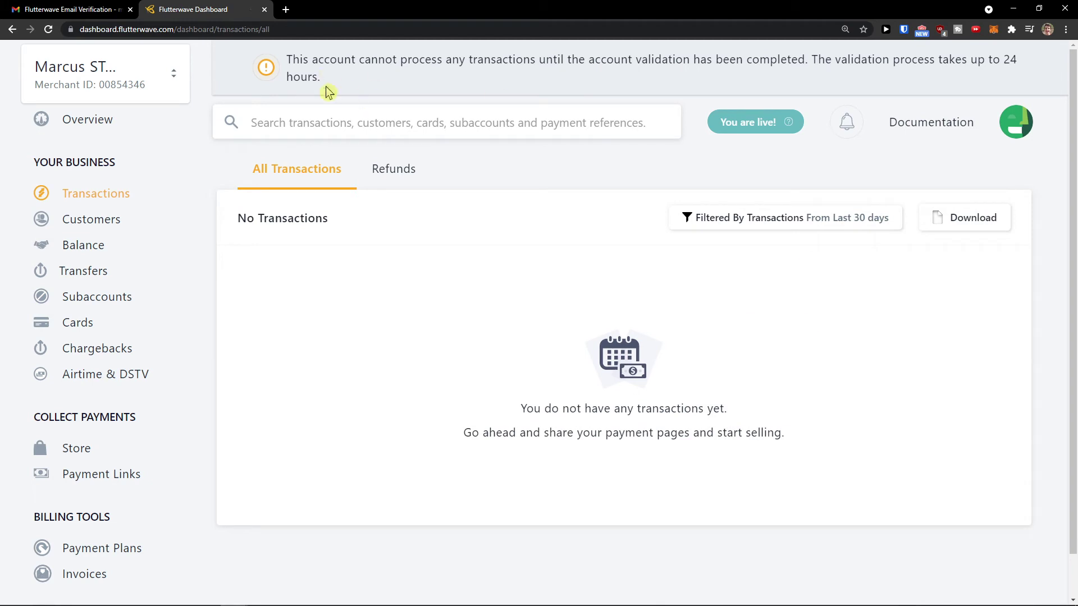
middle_click(506, 170)
scroll(428, 57, up, 1)
Revisit Overview, return to Transactions, then open the Customers list.
click(82, 129)
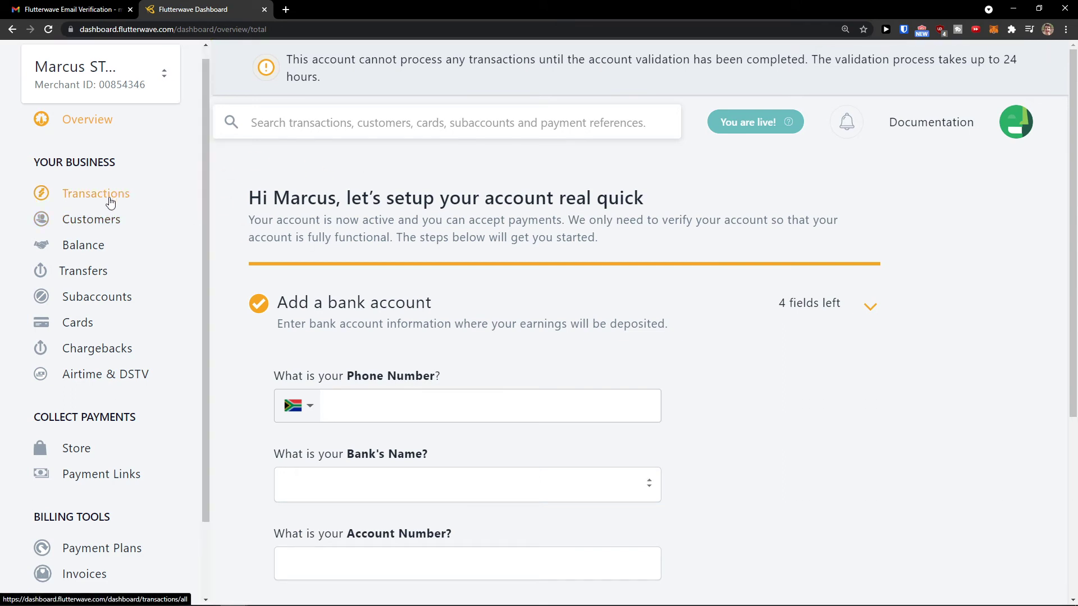
click(111, 199)
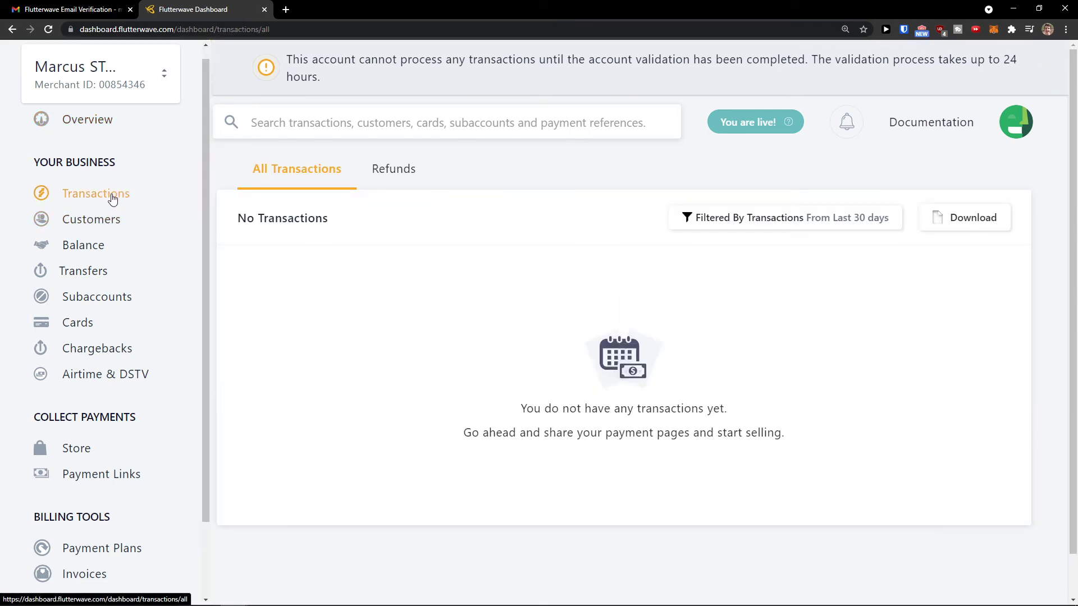
click(110, 222)
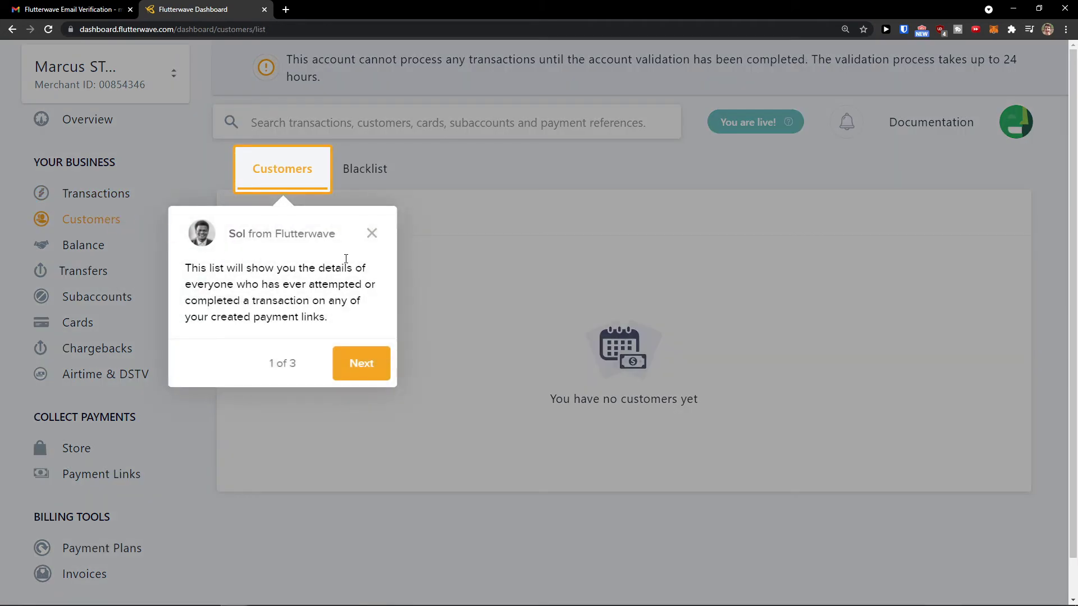
Dismiss the customers tip, view Balance, then open the Transfers overview.
click(371, 238)
click(106, 254)
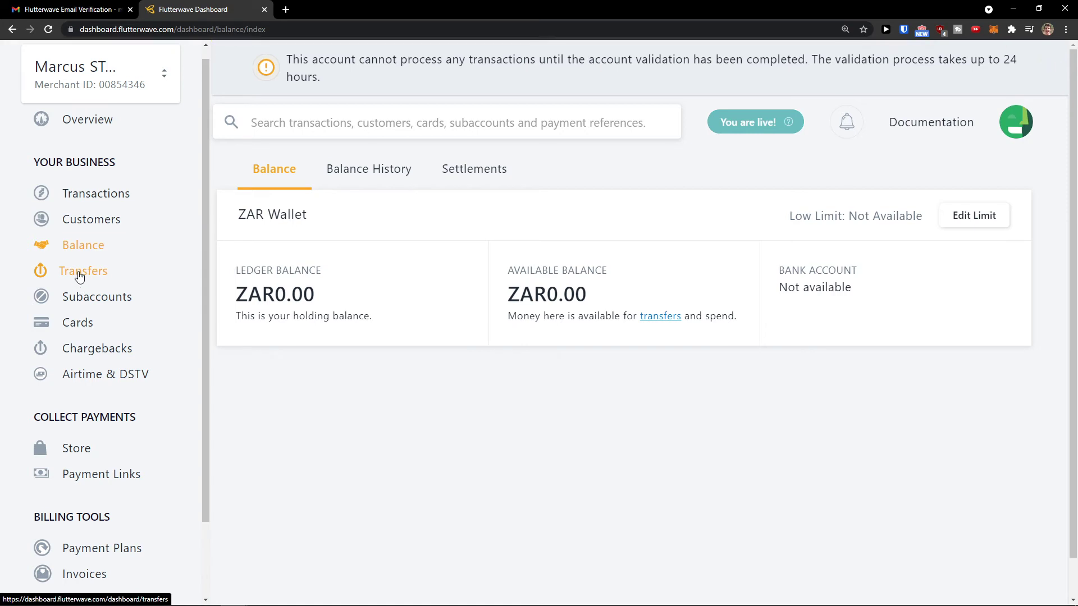
click(78, 274)
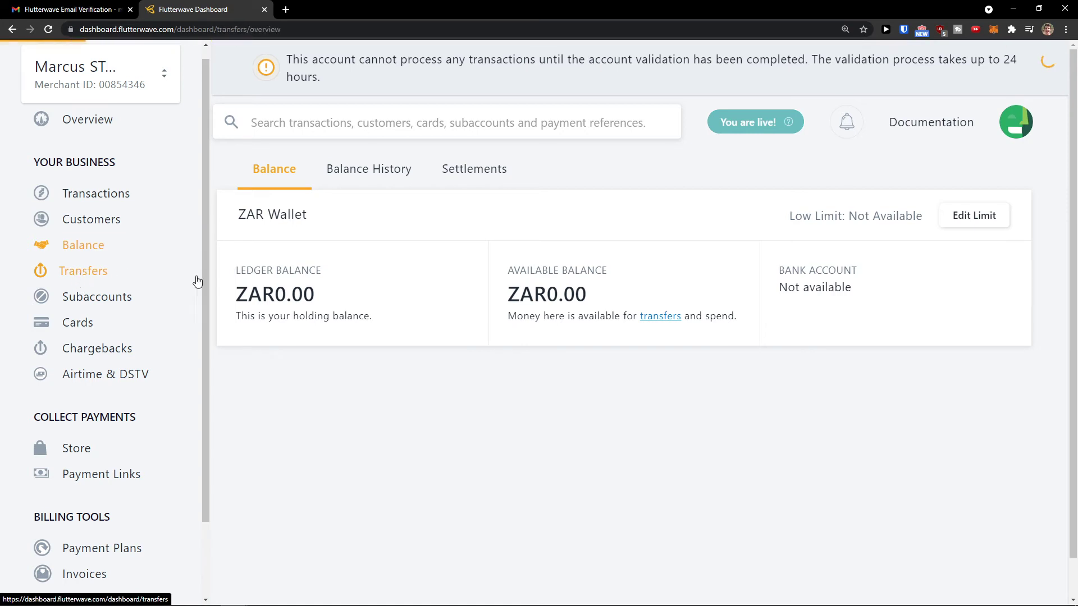
Scroll the transfers chart and switch its date filter from 7 days to 1 year.
scroll(259, 275, down, 3)
scroll(216, 315, down, 2)
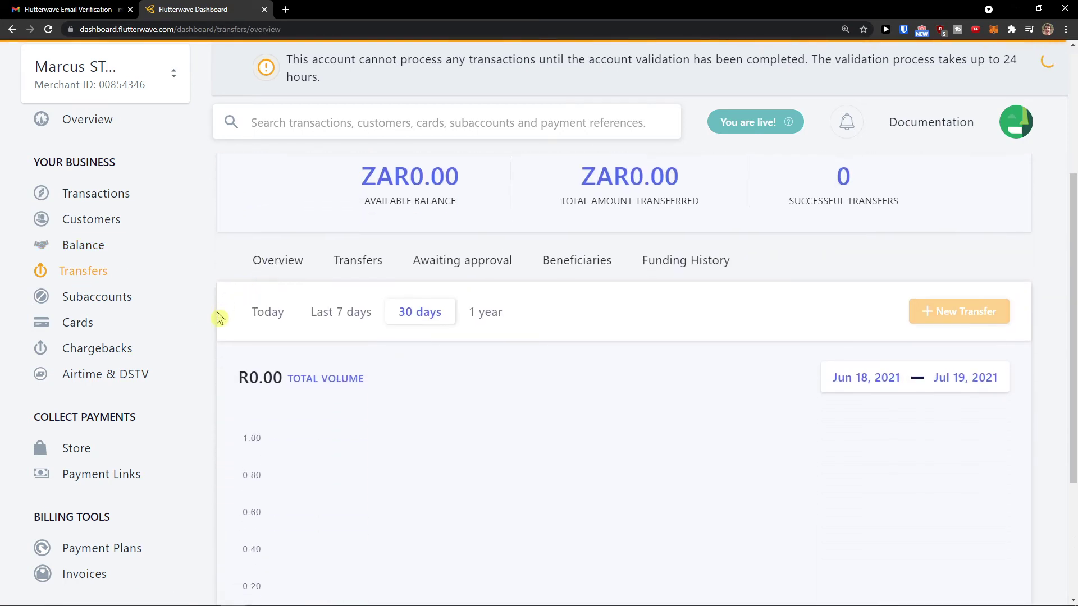
scroll(217, 315, up, 1)
click(368, 259)
scroll(346, 288, down, 1)
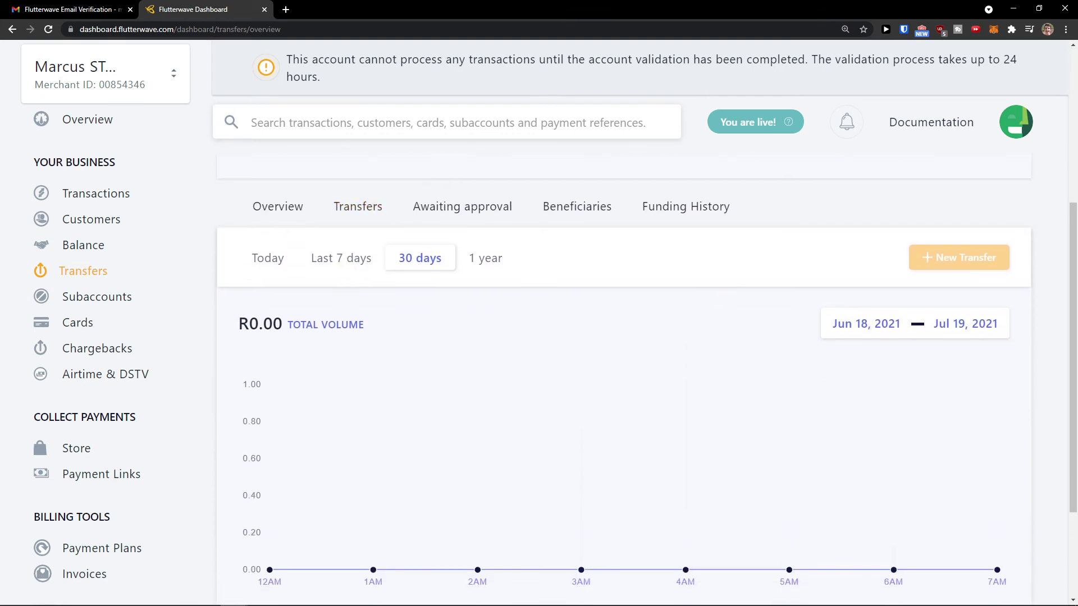
scroll(251, 469, down, 2)
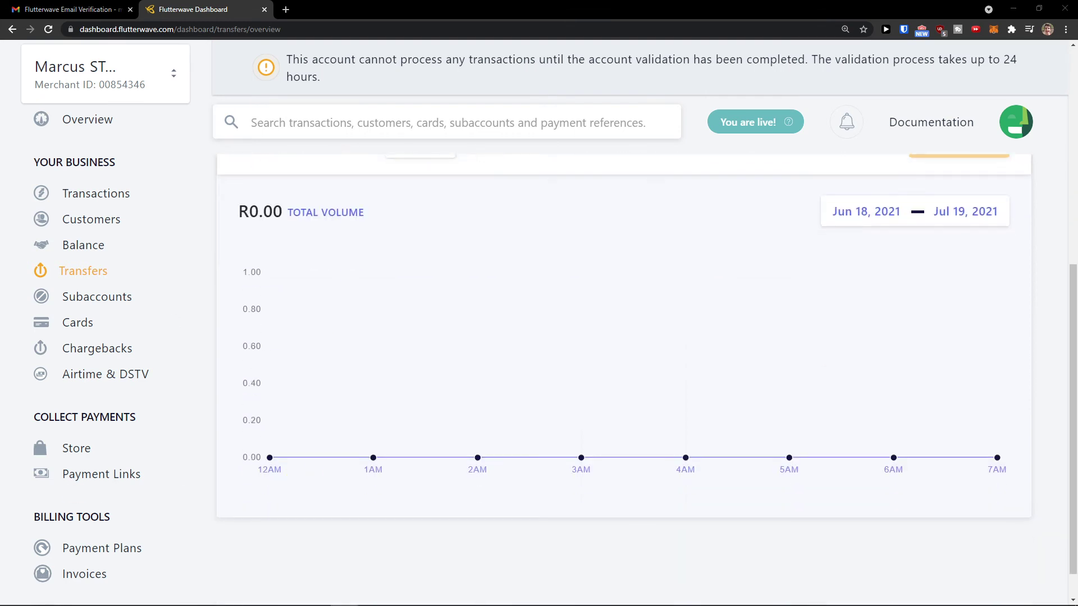
scroll(336, 488, down, 1)
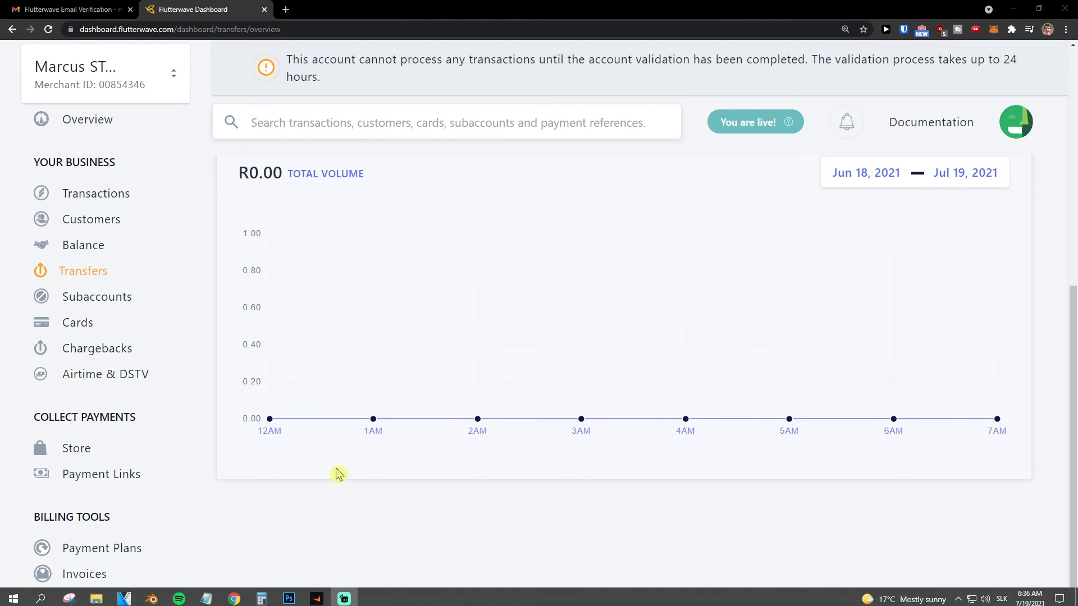
scroll(337, 472, up, 6)
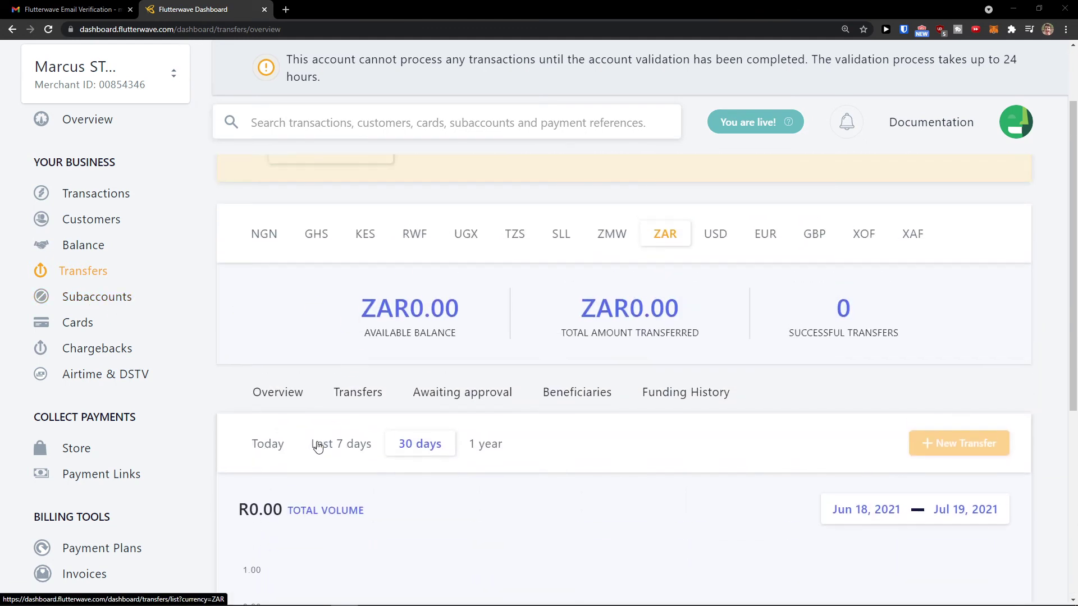
click(306, 446)
click(473, 444)
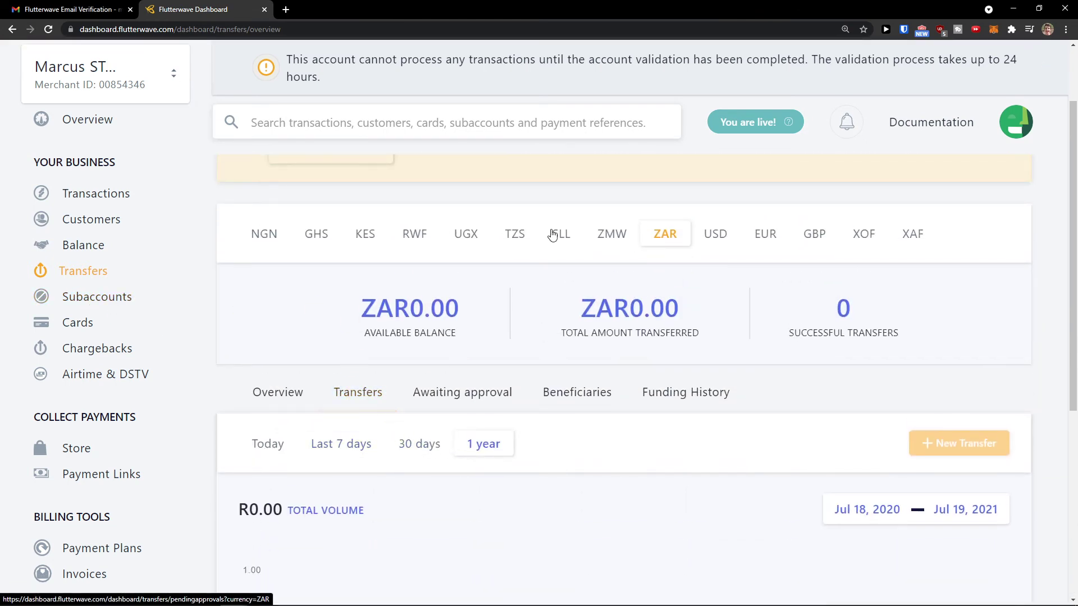
scroll(380, 240, up, 2)
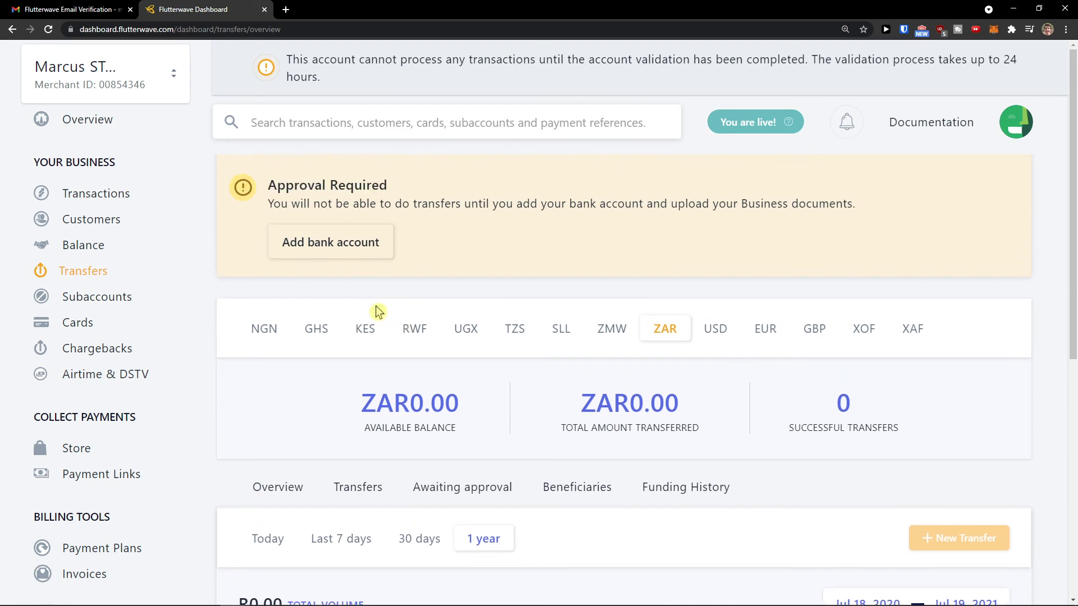
Visit Subaccounts, Cards and Chargebacks, then open the Store products page and dismiss its tip.
click(126, 299)
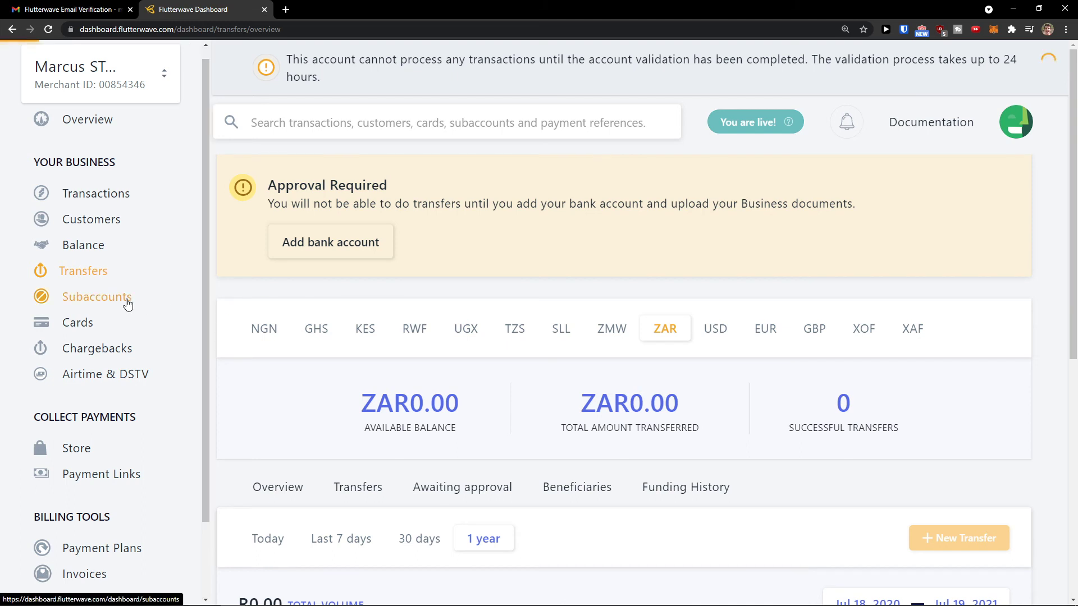
click(152, 329)
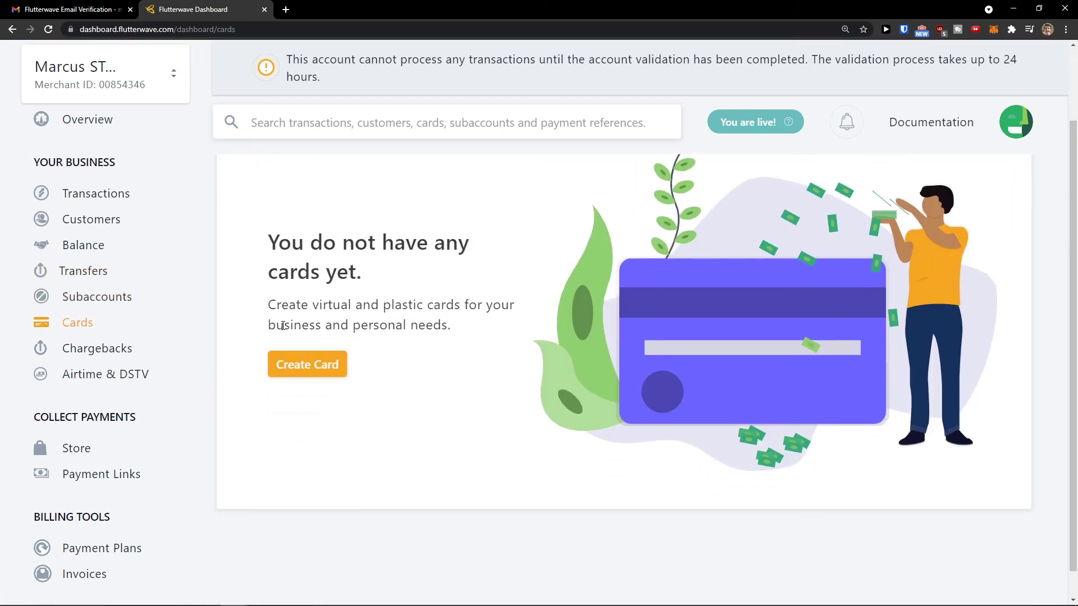
click(140, 350)
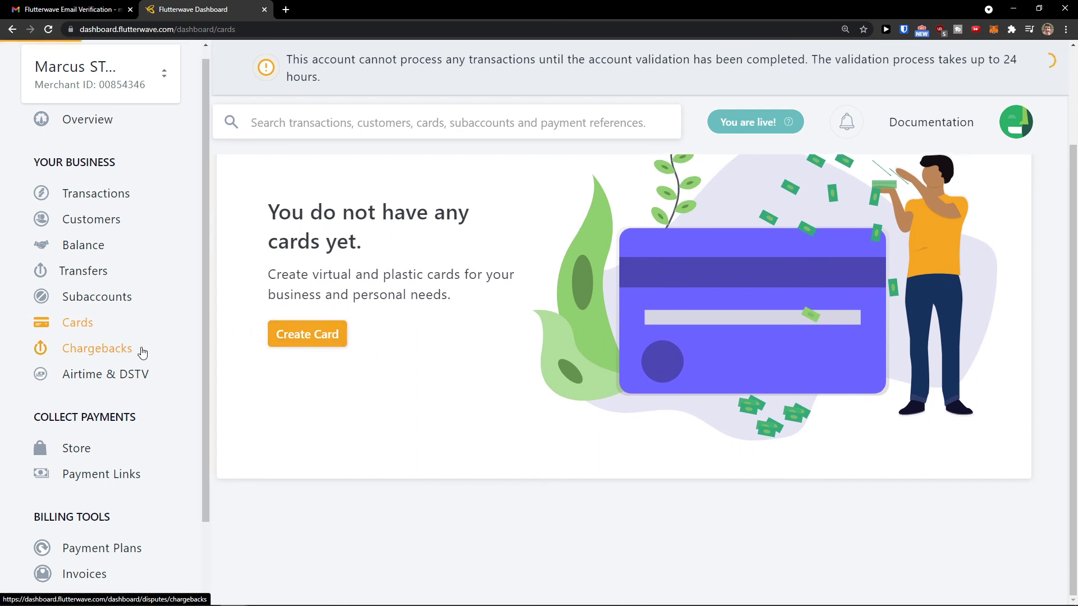
scroll(163, 339, down, 2)
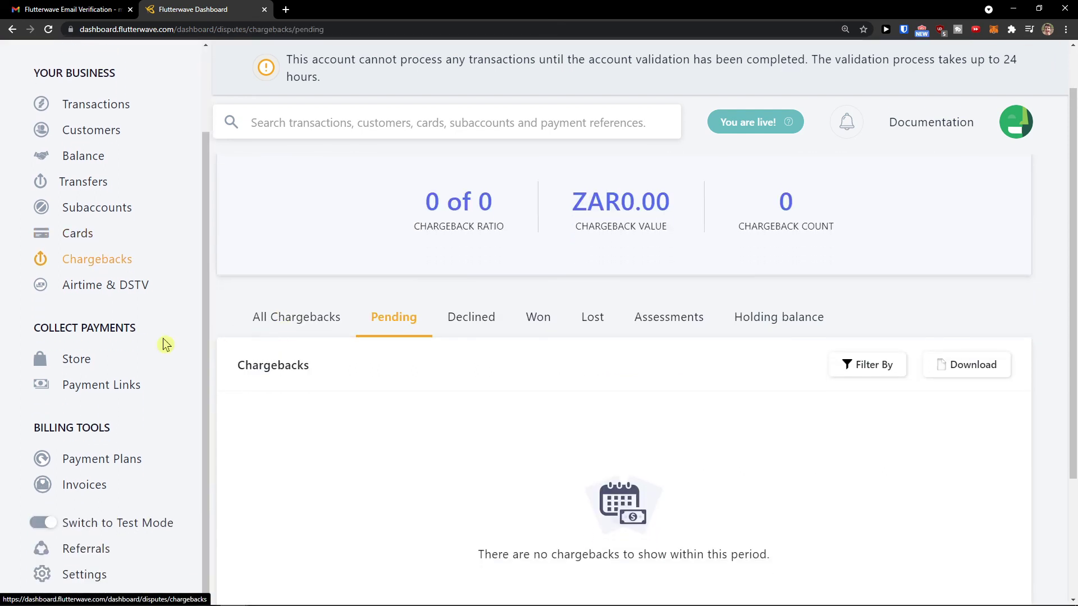
drag(35, 330, 164, 334)
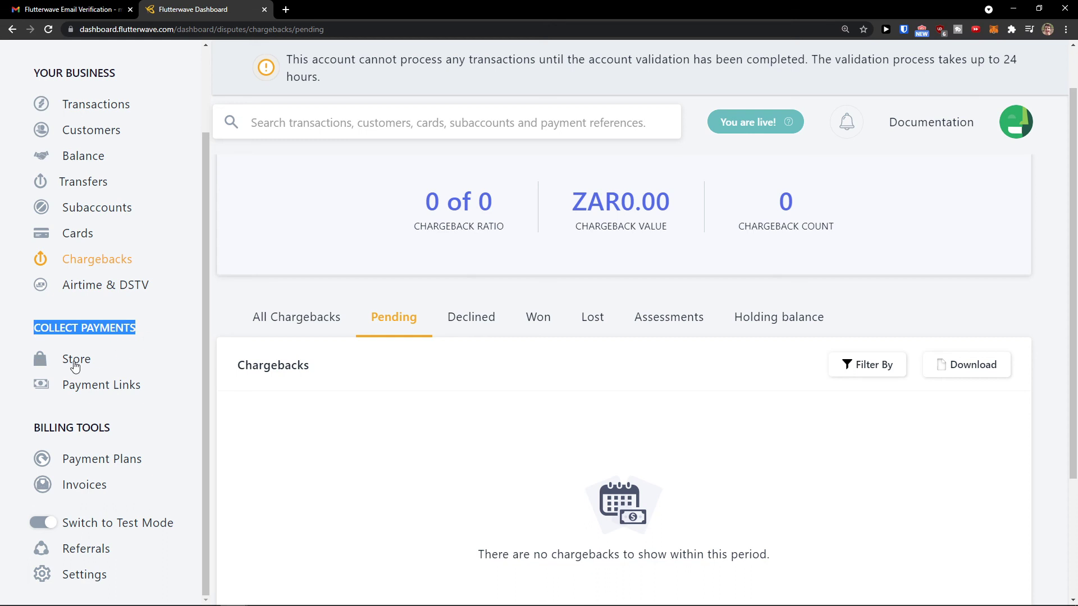
click(71, 364)
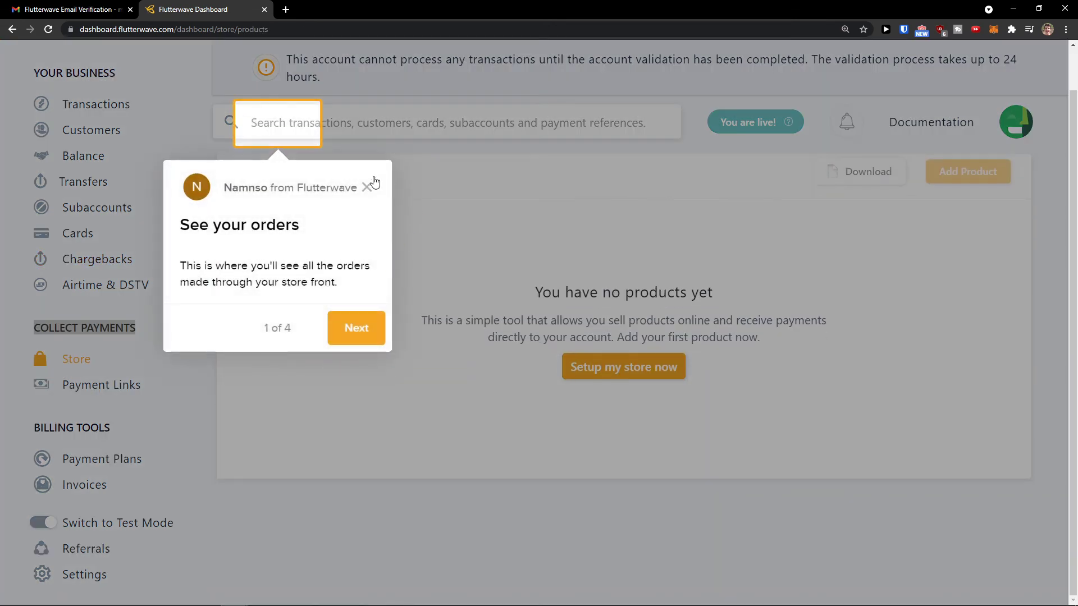
click(368, 187)
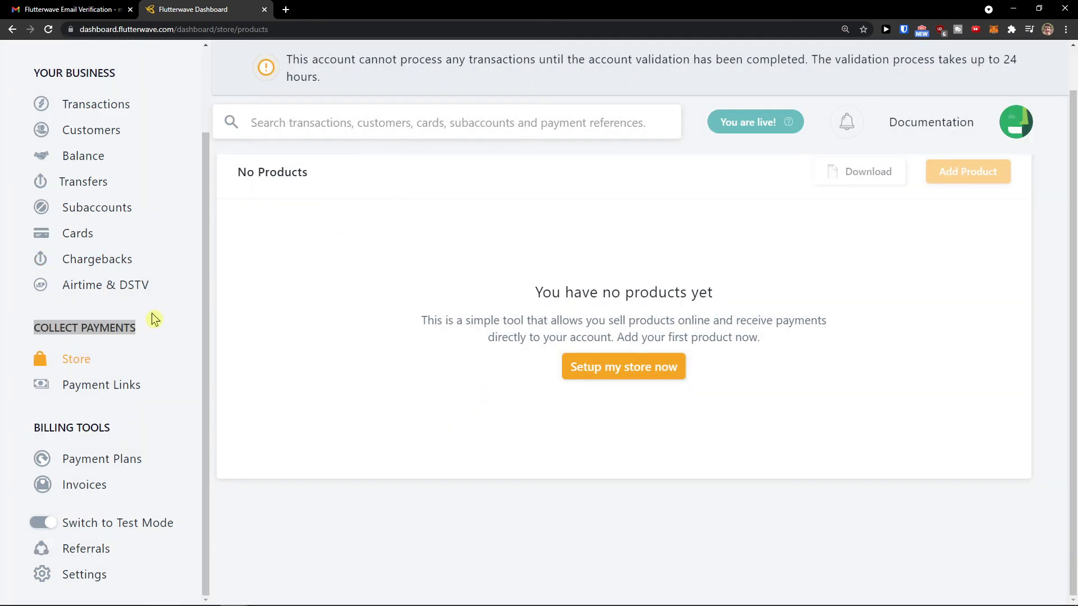